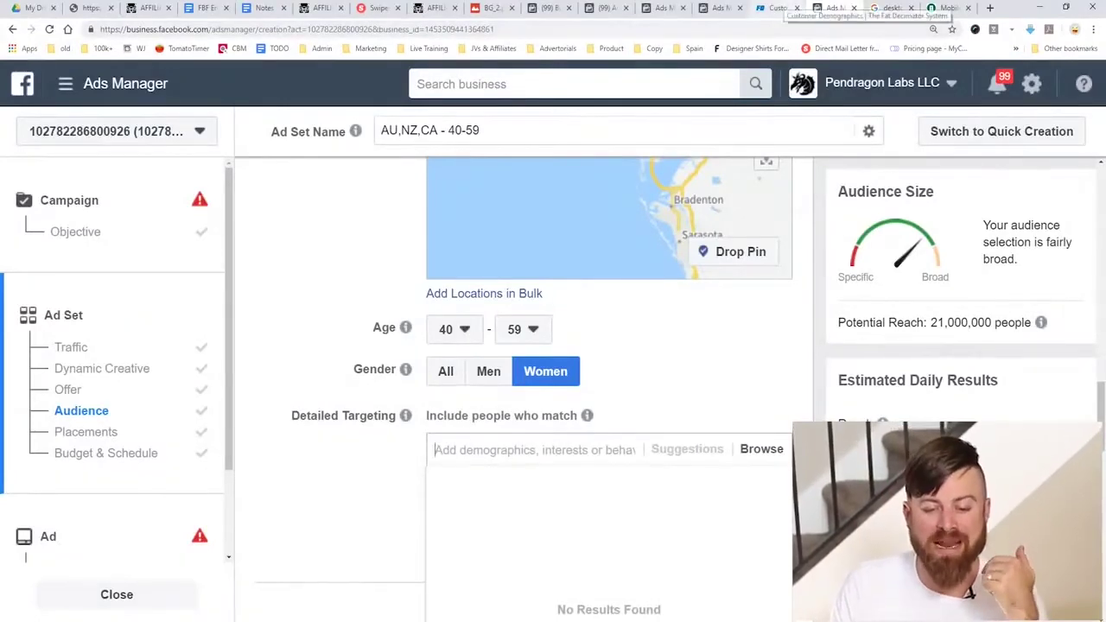
Step: Review the Fat Decimator customer demographics page for converting sources, in-market segments, customer searches and research findings
click(776, 8)
scroll(229, 433, down, 7)
scroll(970, 594, down, 6)
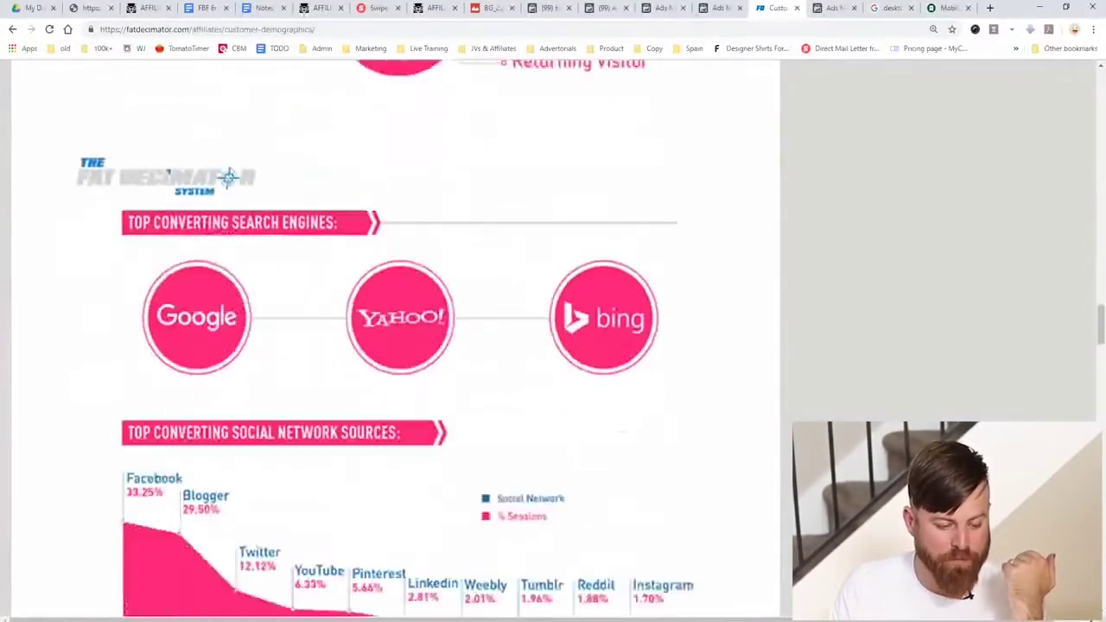
scroll(946, 579, down, 7)
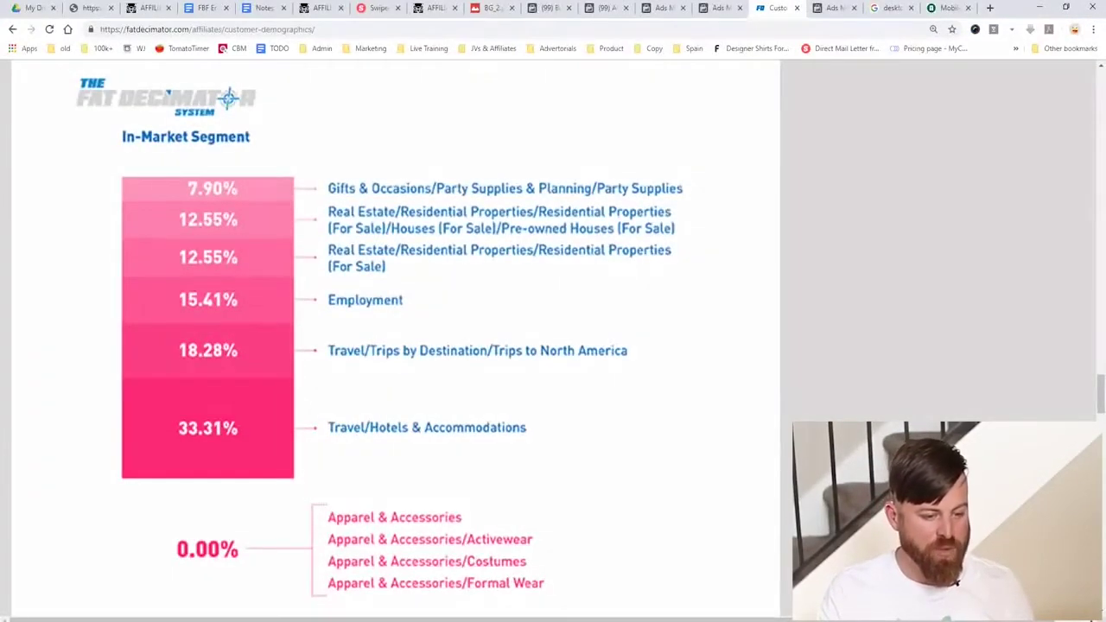
scroll(950, 579, down, 5)
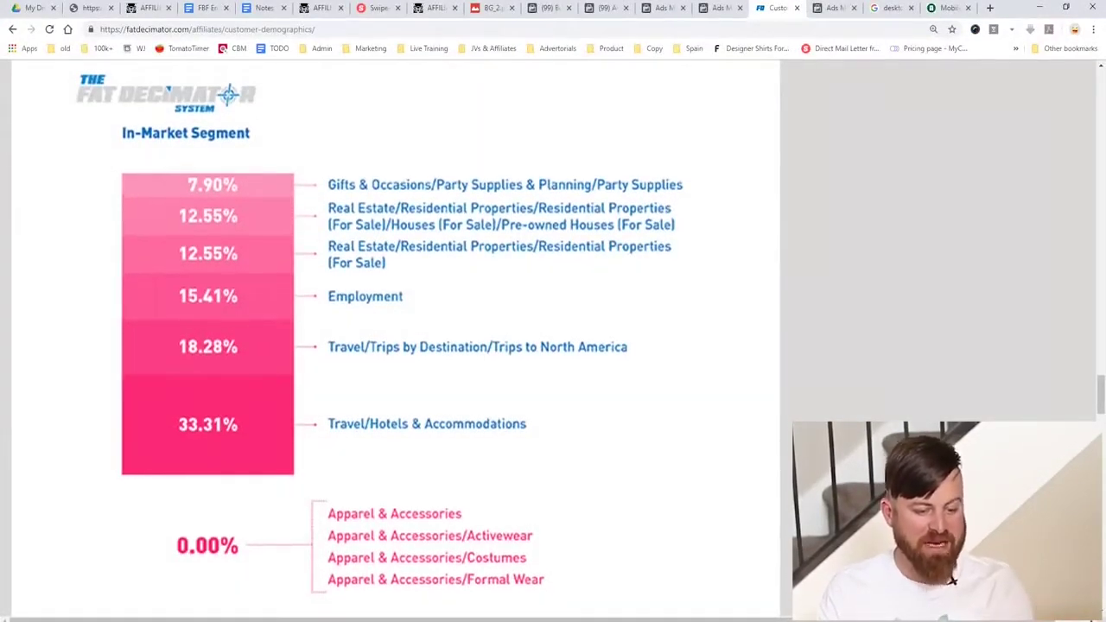
scroll(957, 585, down, 5)
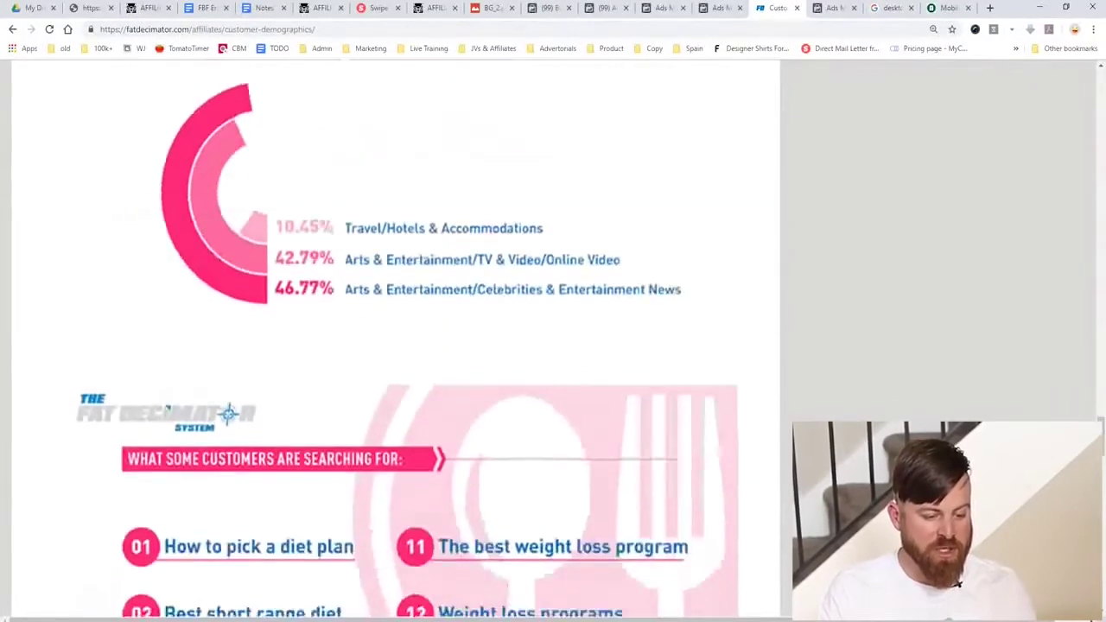
scroll(966, 586, down, 8)
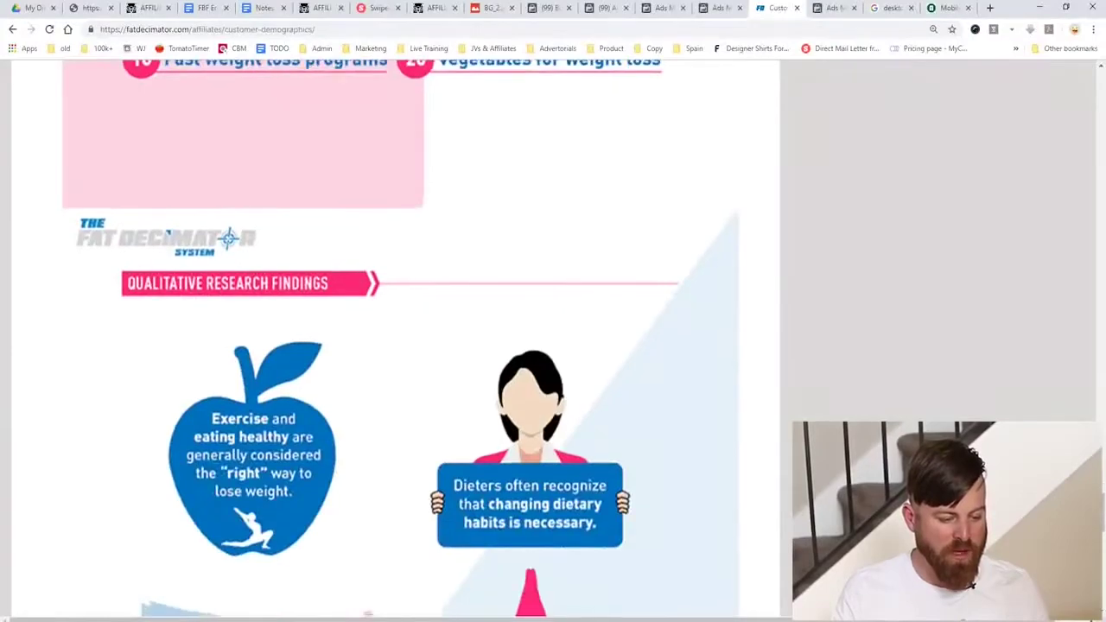
scroll(972, 585, down, 6)
scroll(972, 585, down, 4)
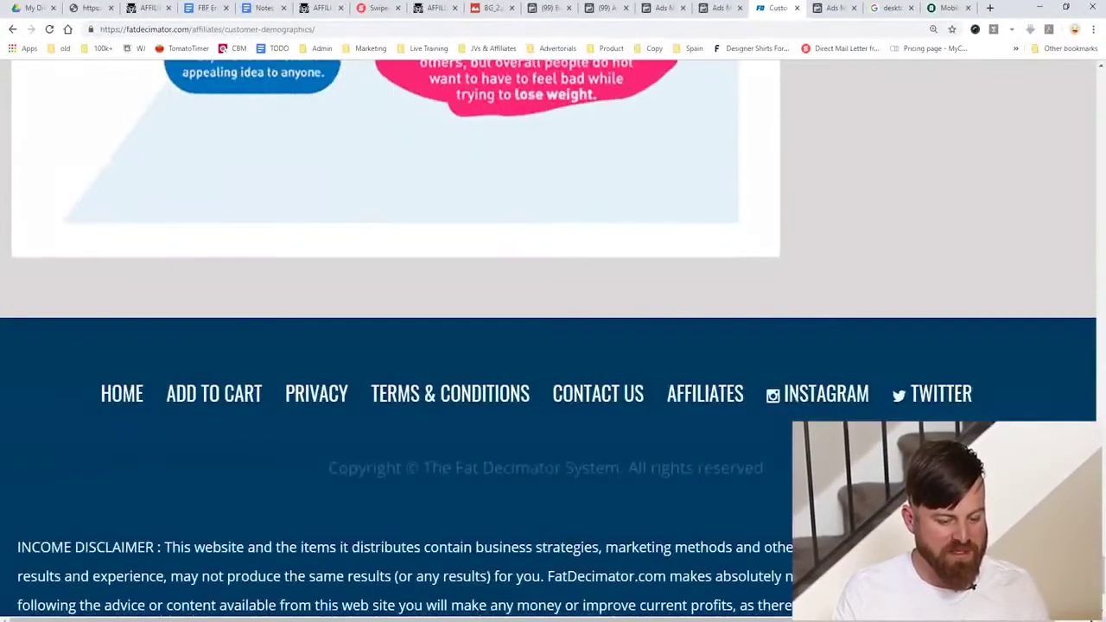
scroll(970, 585, up, 11)
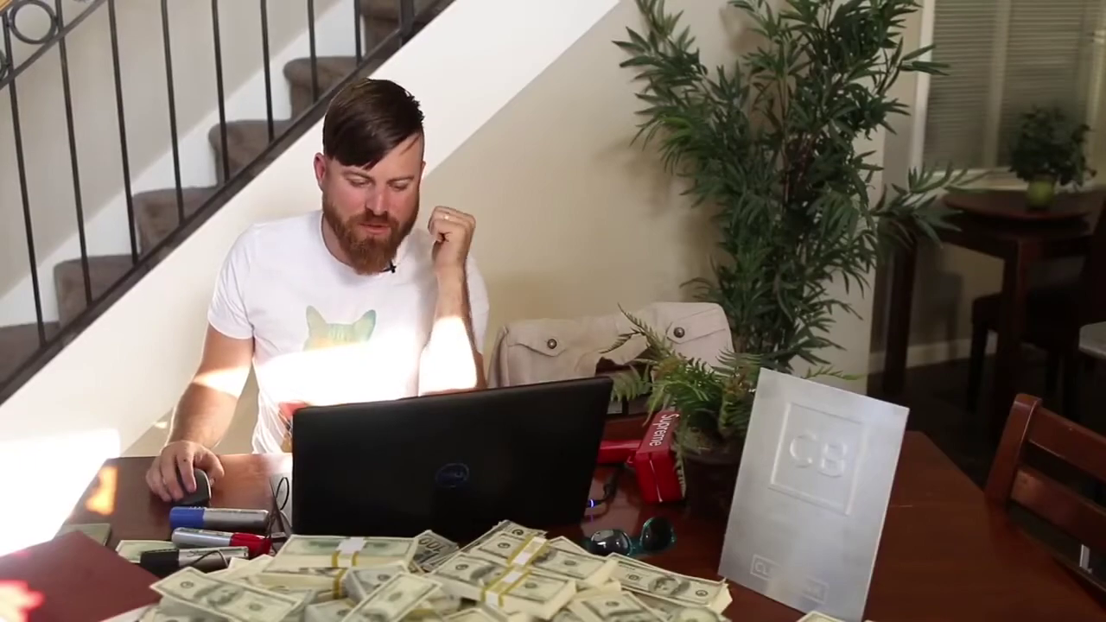
Step: In the ad set's detailed targeting, include the interests Extreme Weight Loss, weight Loss (fitness & wellness) and Coach Mindy Weight Loss
text(weight loss)
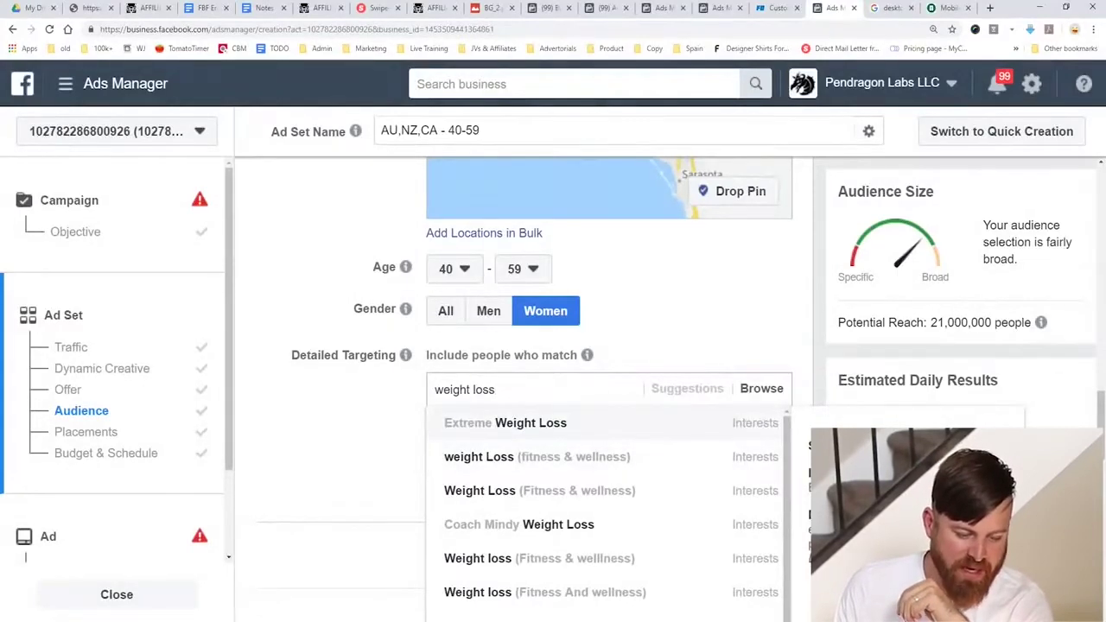
key(Return)
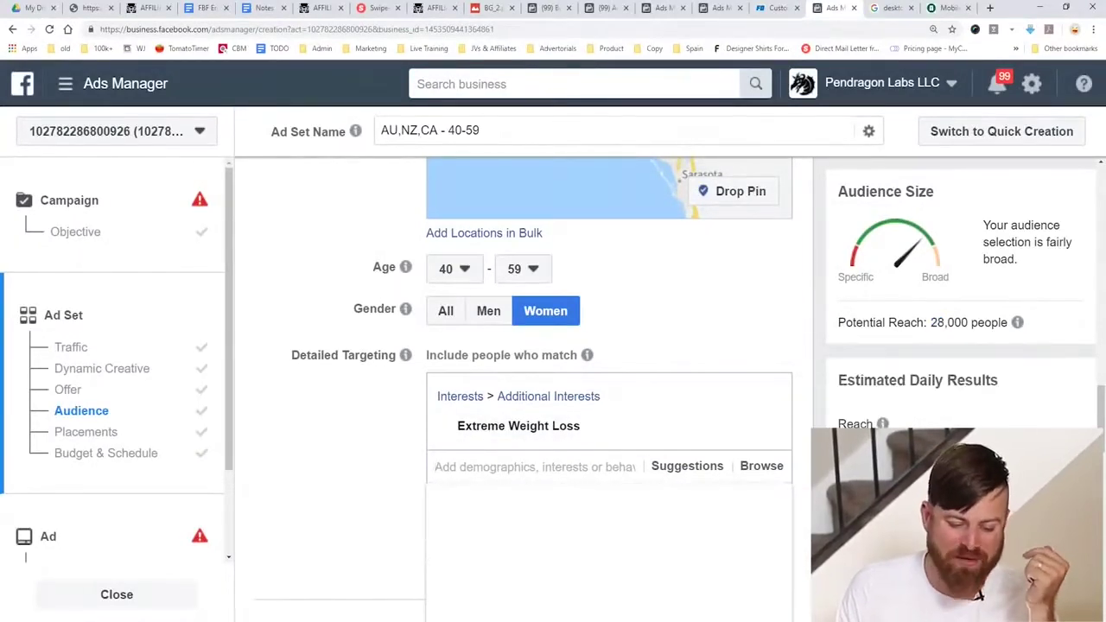
text(weight loss)
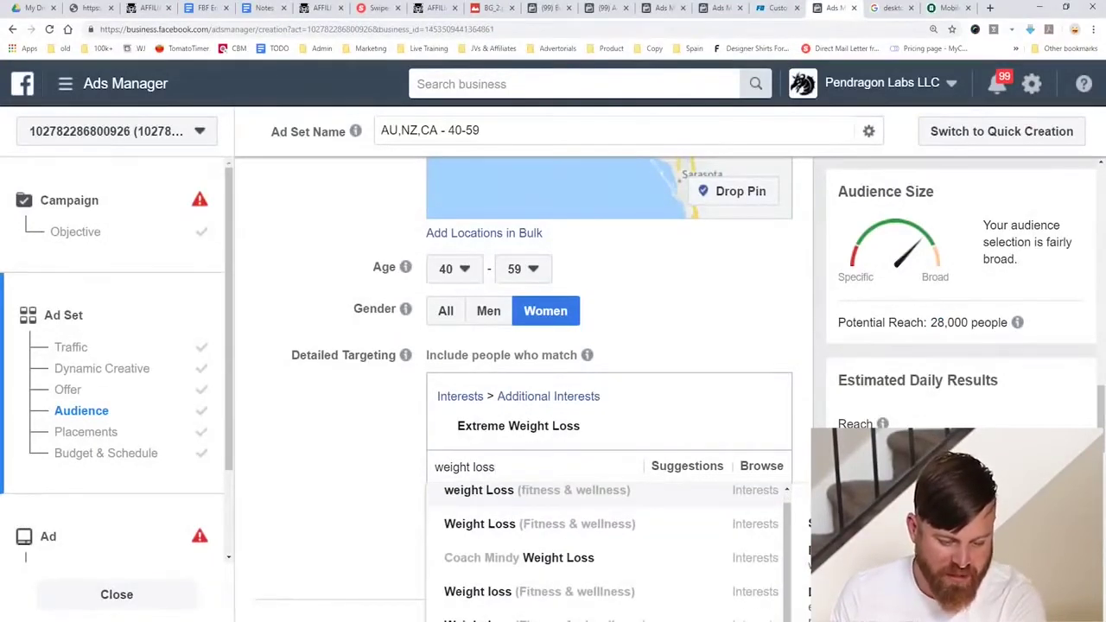
key(Return)
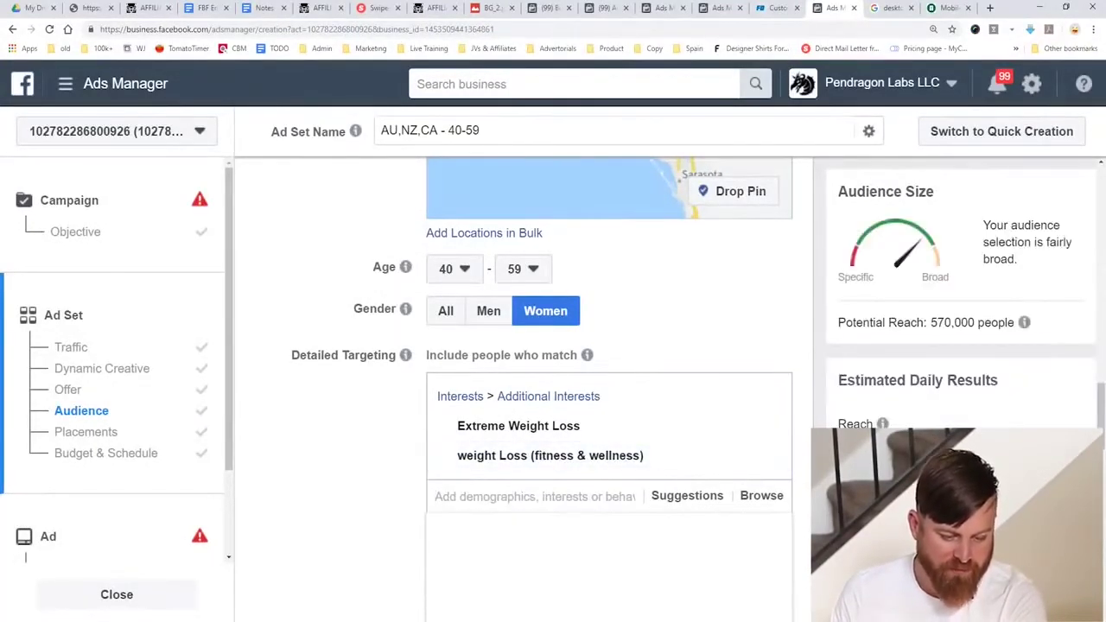
text(weight loss)
key(Down)
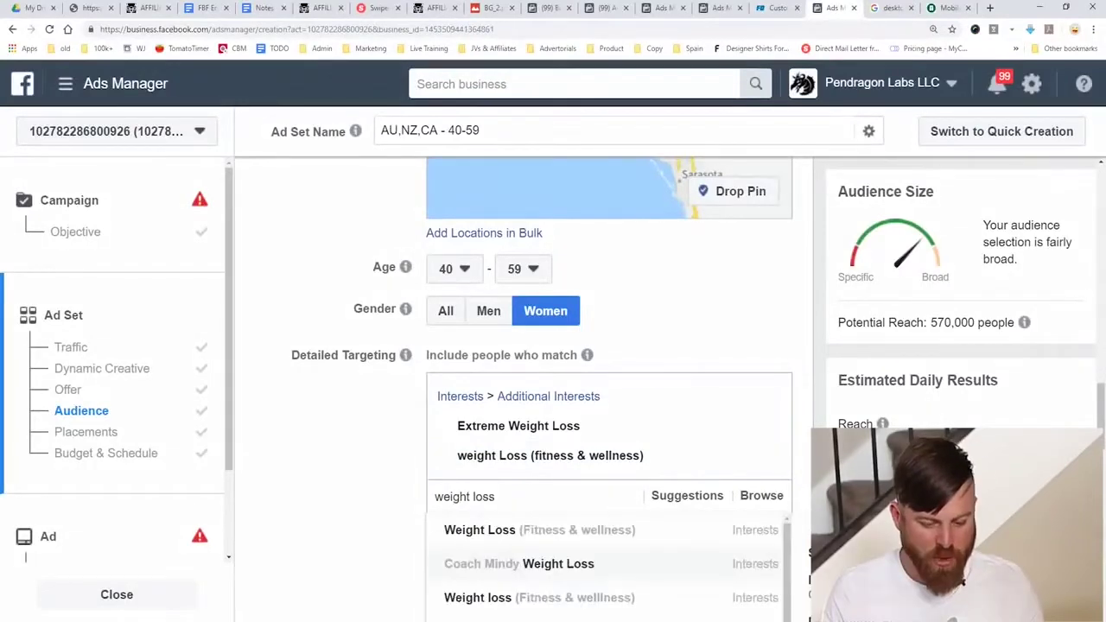
key(Return)
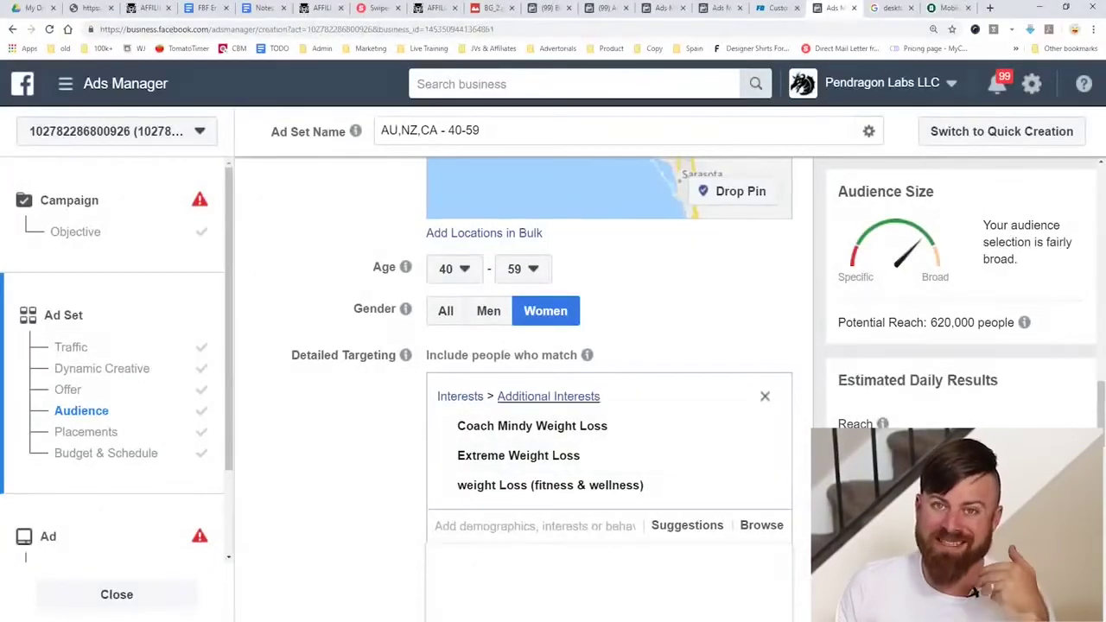
Step: Show the additional audience options and restrict the audience's language to English (All)
scroll(610, 389, up, 4)
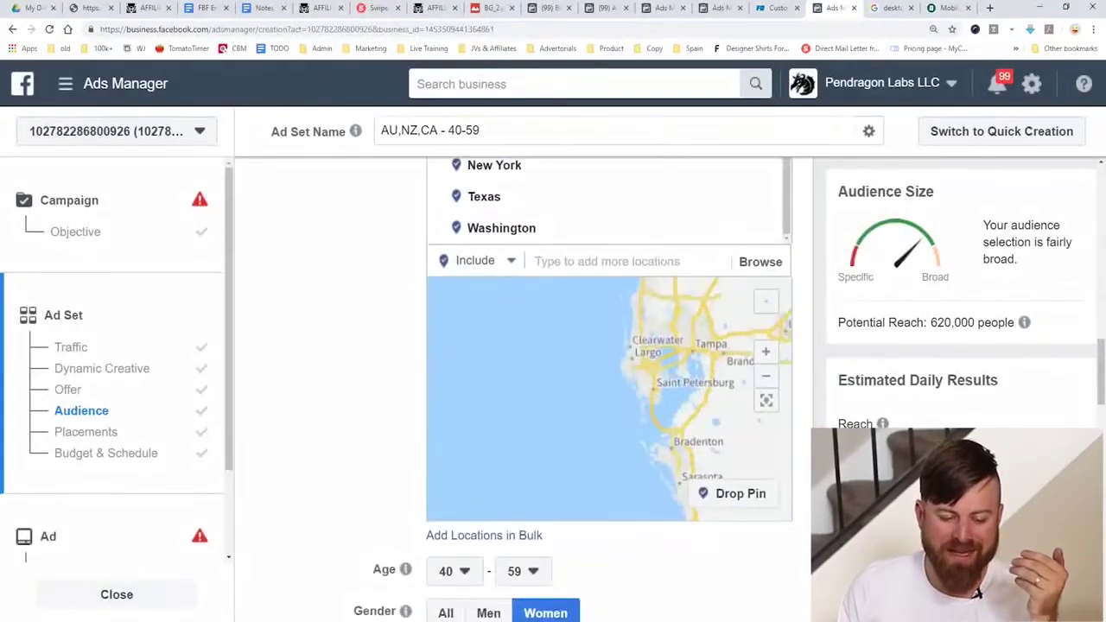
scroll(609, 388, up, 3)
scroll(609, 389, down, 5)
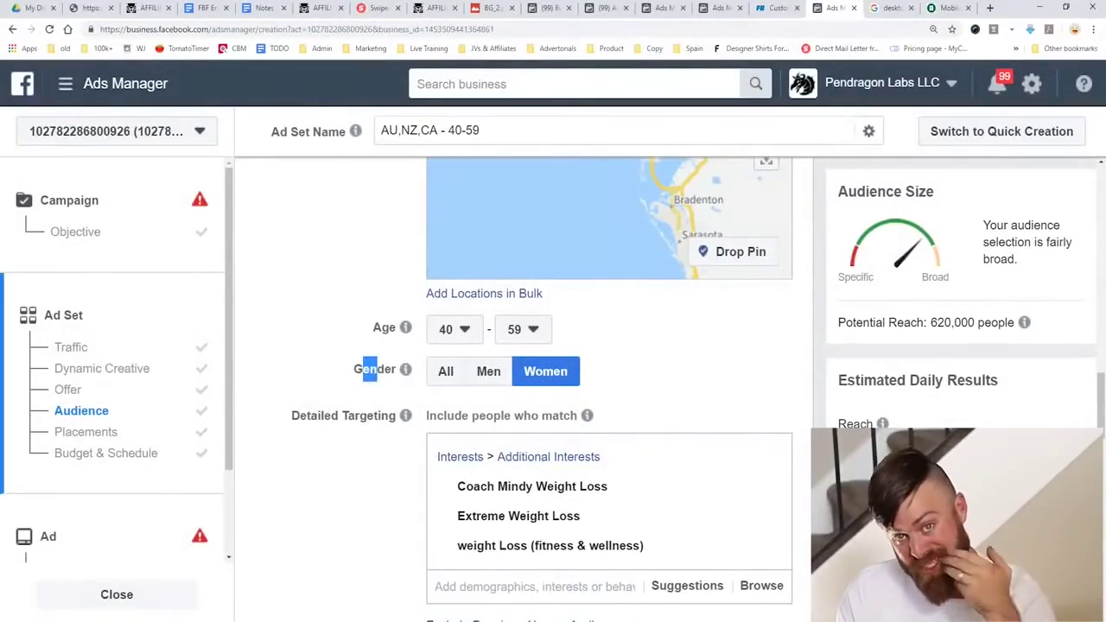
scroll(609, 389, down, 2)
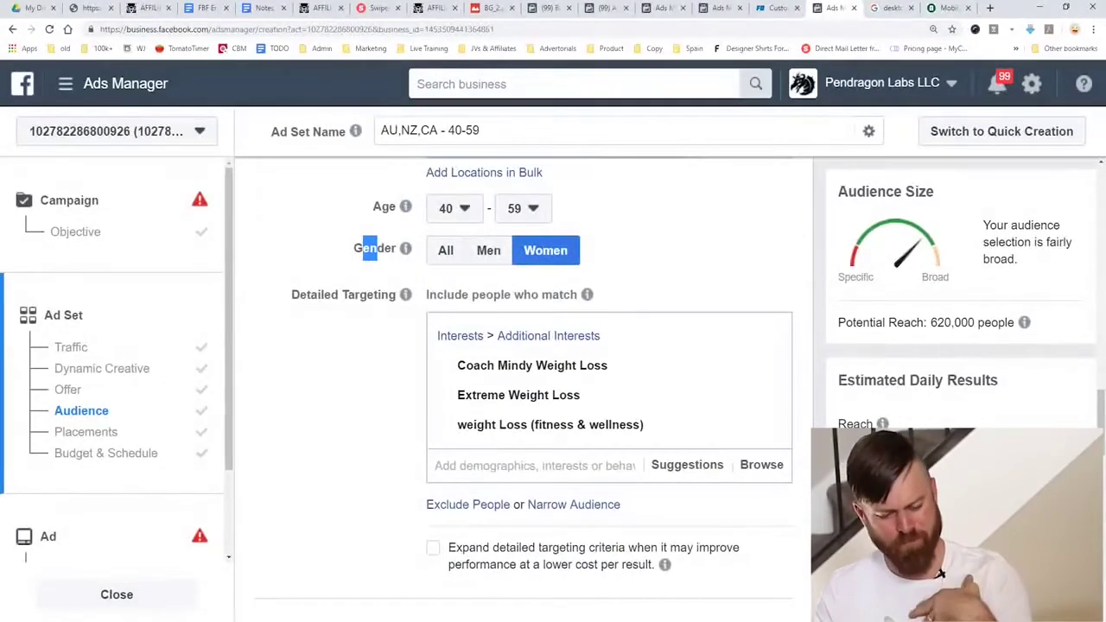
scroll(945, 576, down, 3)
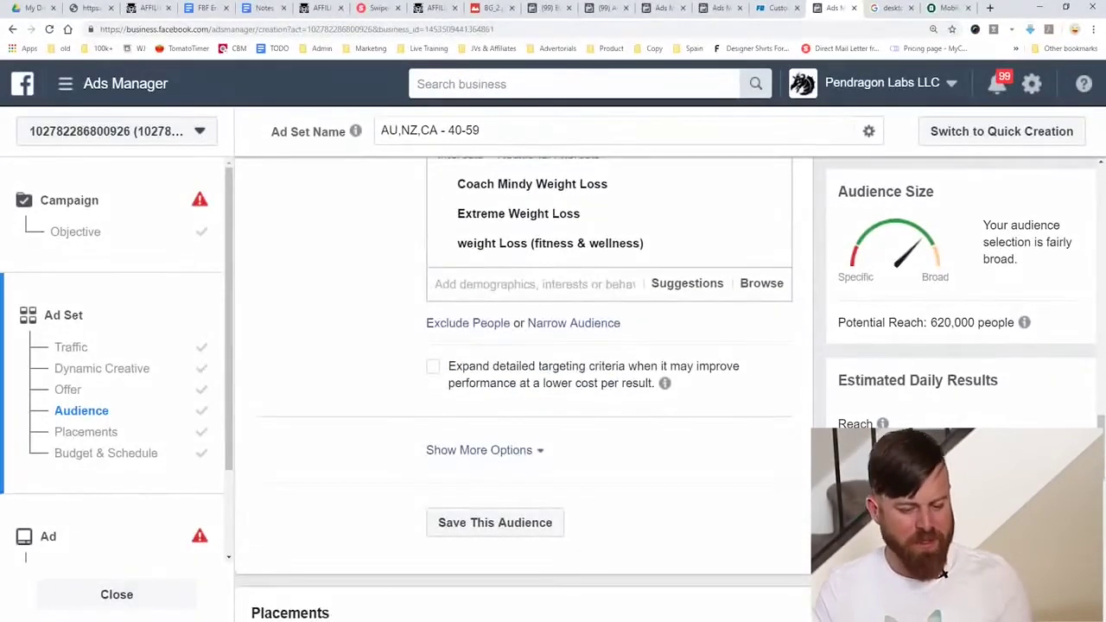
scroll(522, 388, down, 3)
click(475, 269)
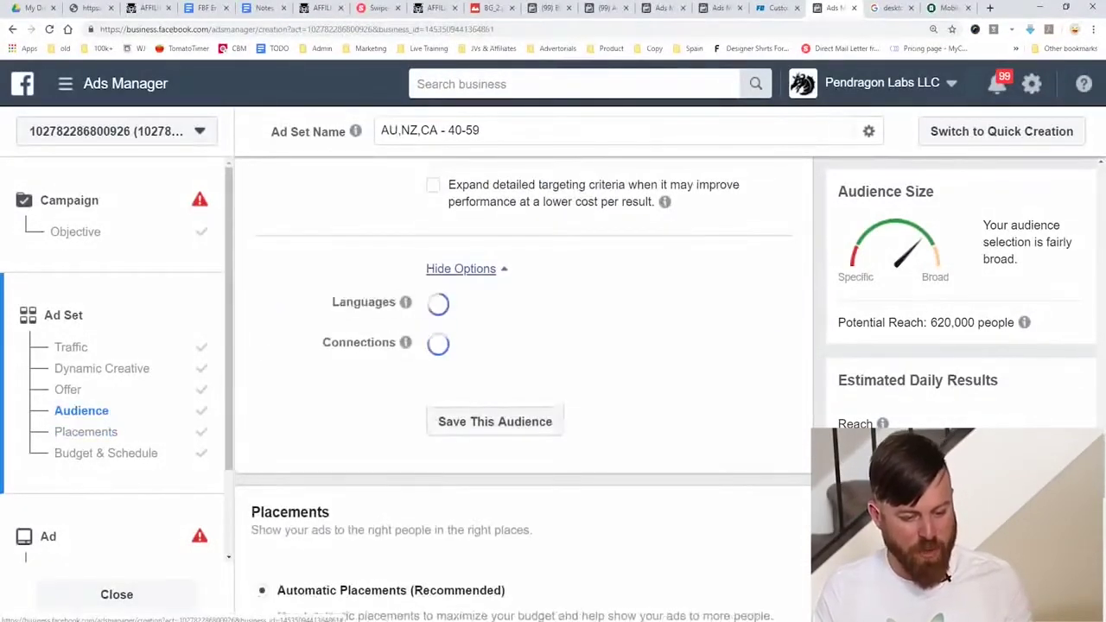
click(461, 301)
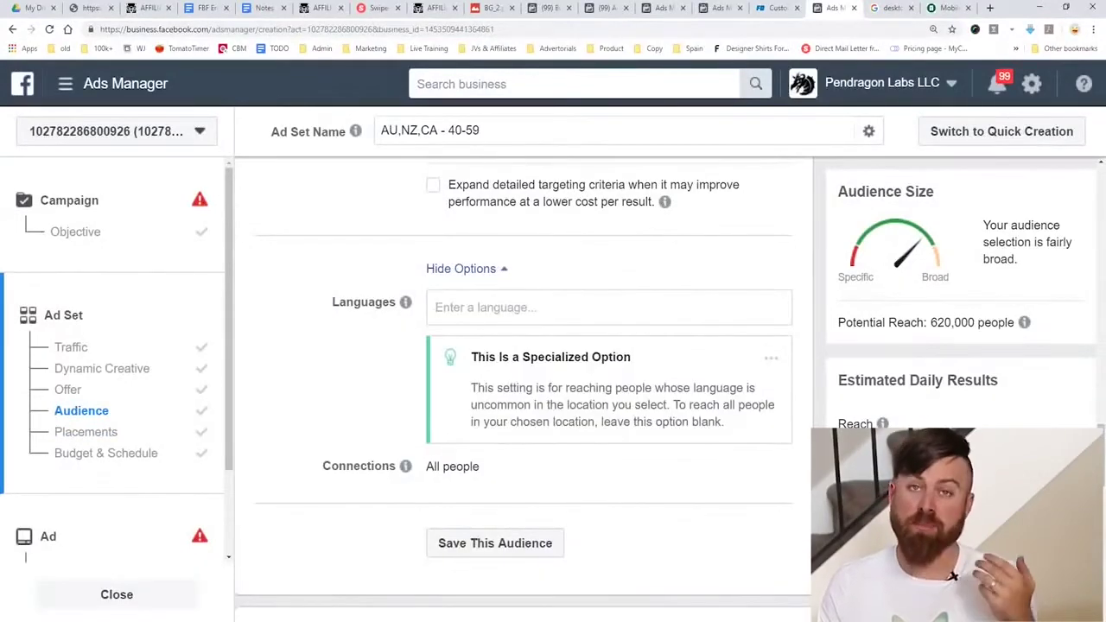
click(436, 307)
text(english)
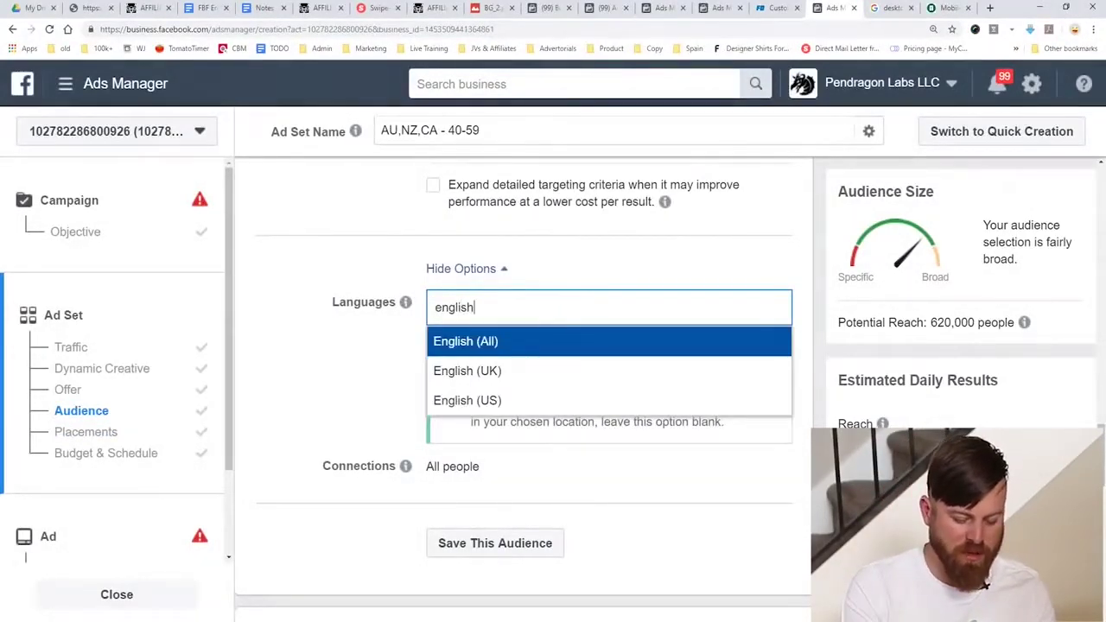
key(Return)
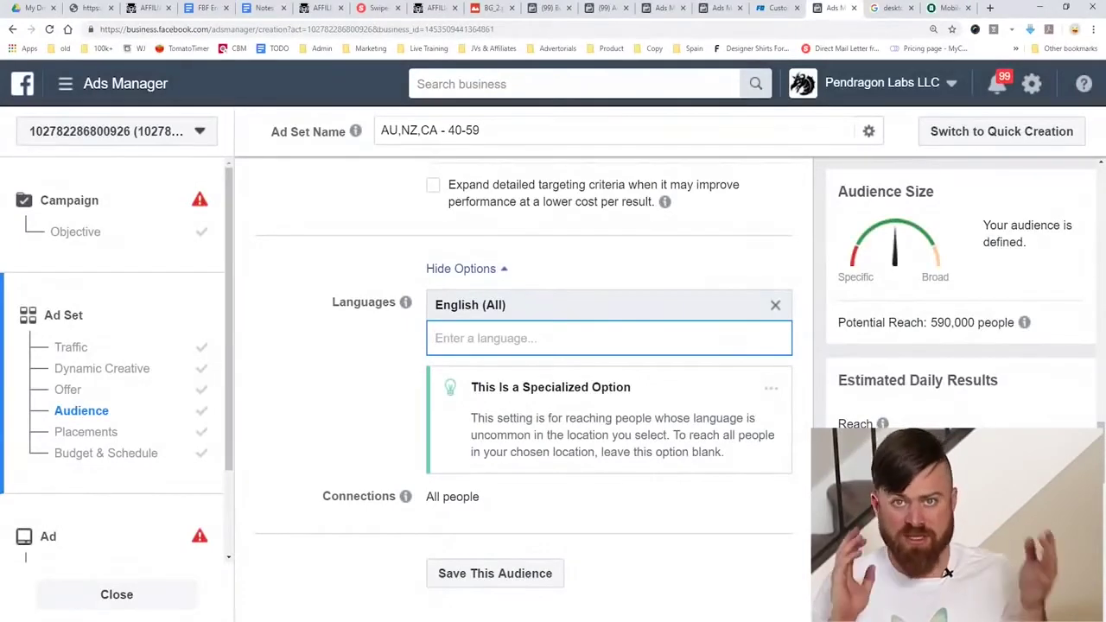
Step: Switch the ad set to manually edited placements and exclude the Audience Network, Instagram and Messenger platforms, leaving only Facebook
scroll(959, 574, down, 5)
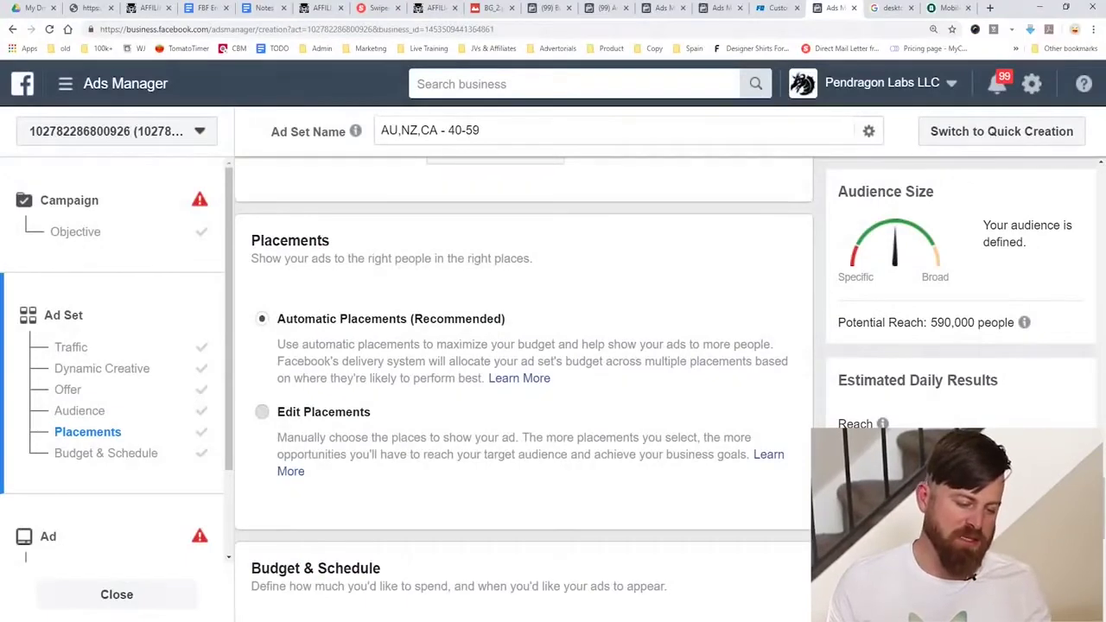
click(262, 411)
scroll(523, 363, down, 3)
scroll(524, 388, down, 2)
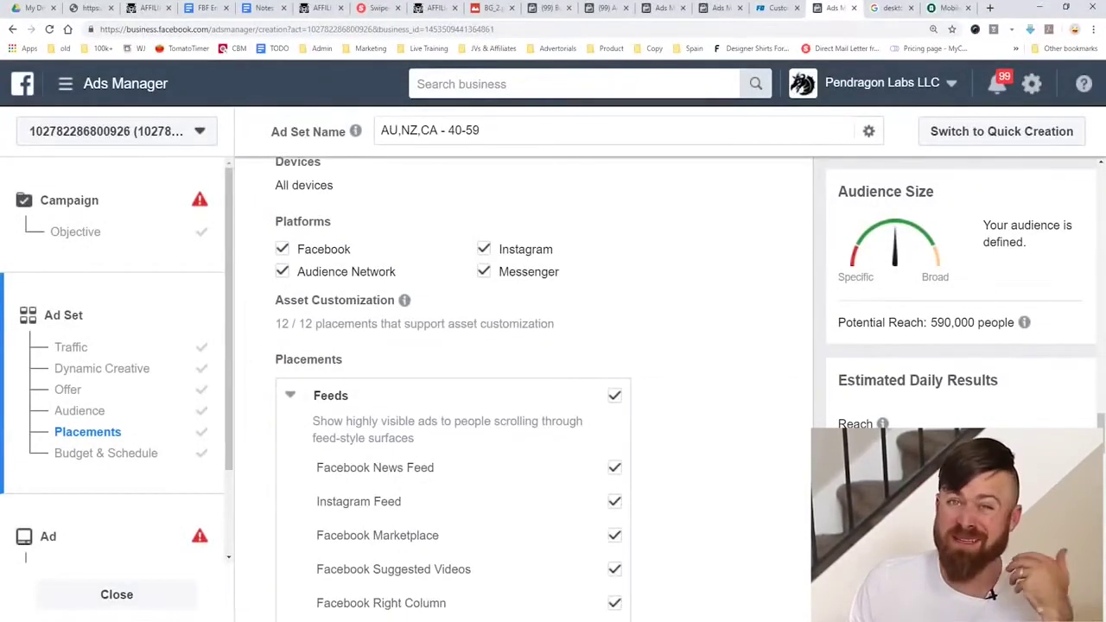
click(281, 271)
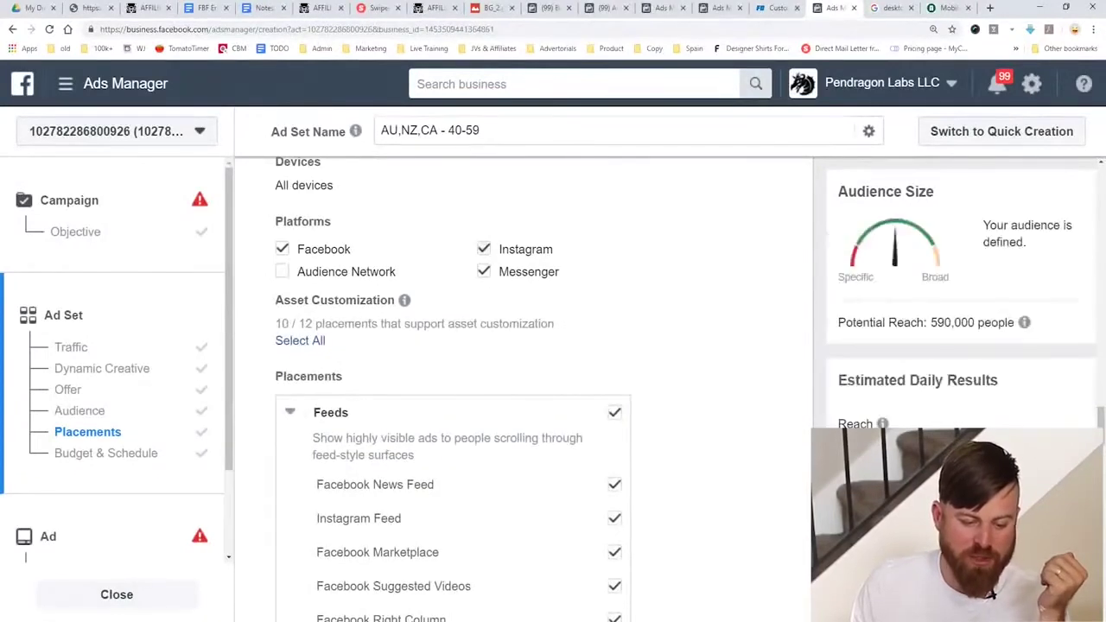
click(484, 249)
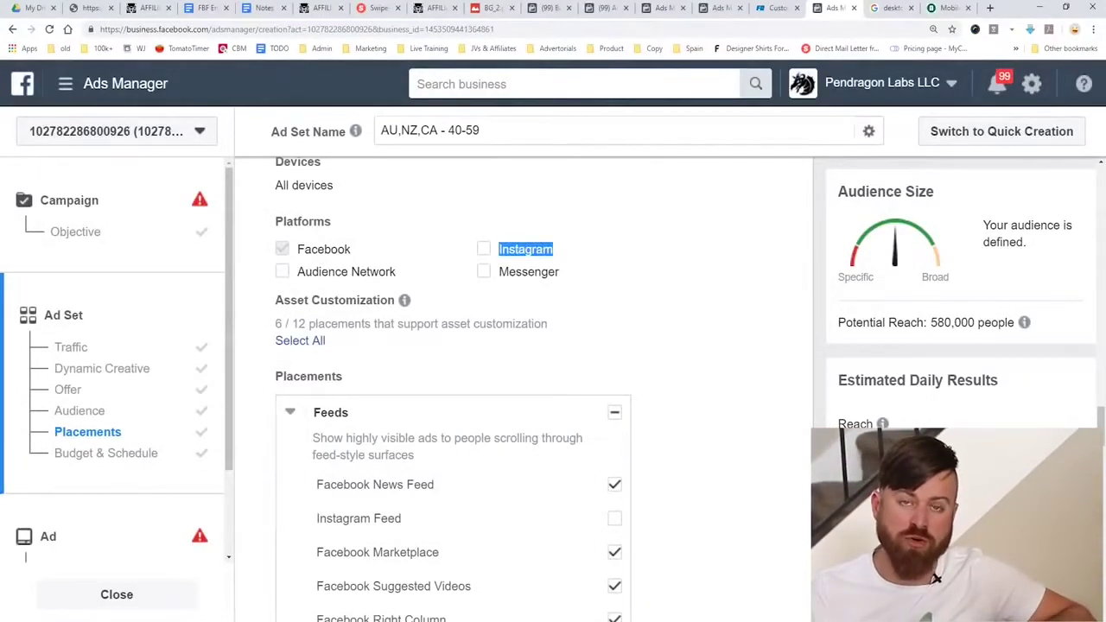
click(937, 579)
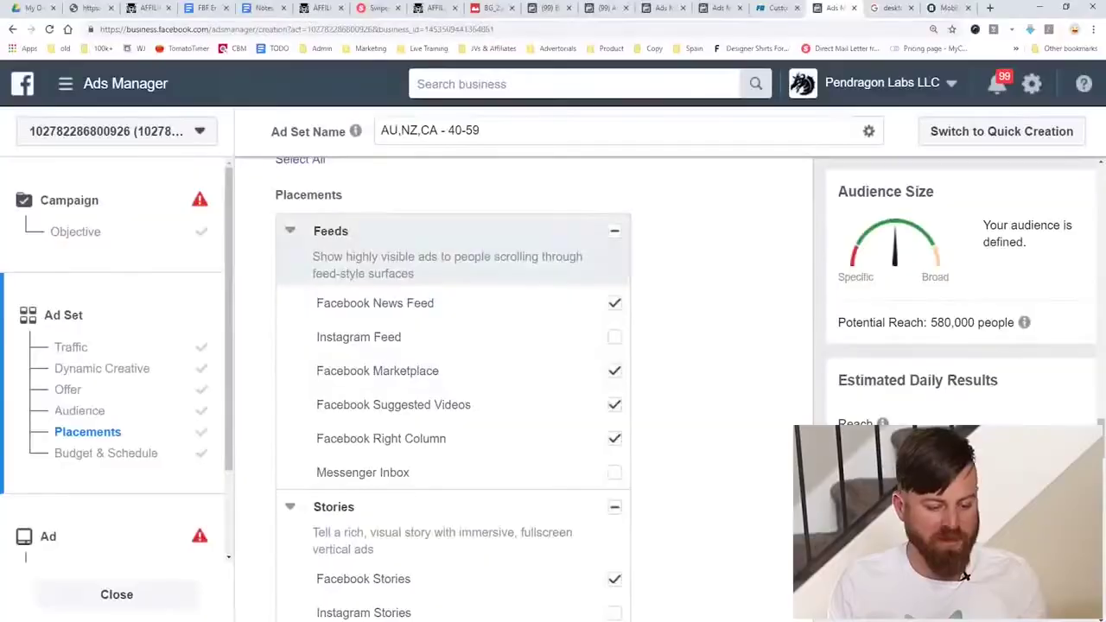
Step: Examine which individual placements are enabled, from Feeds and Stories through to Apps and Sites
scroll(449, 404, down, 3)
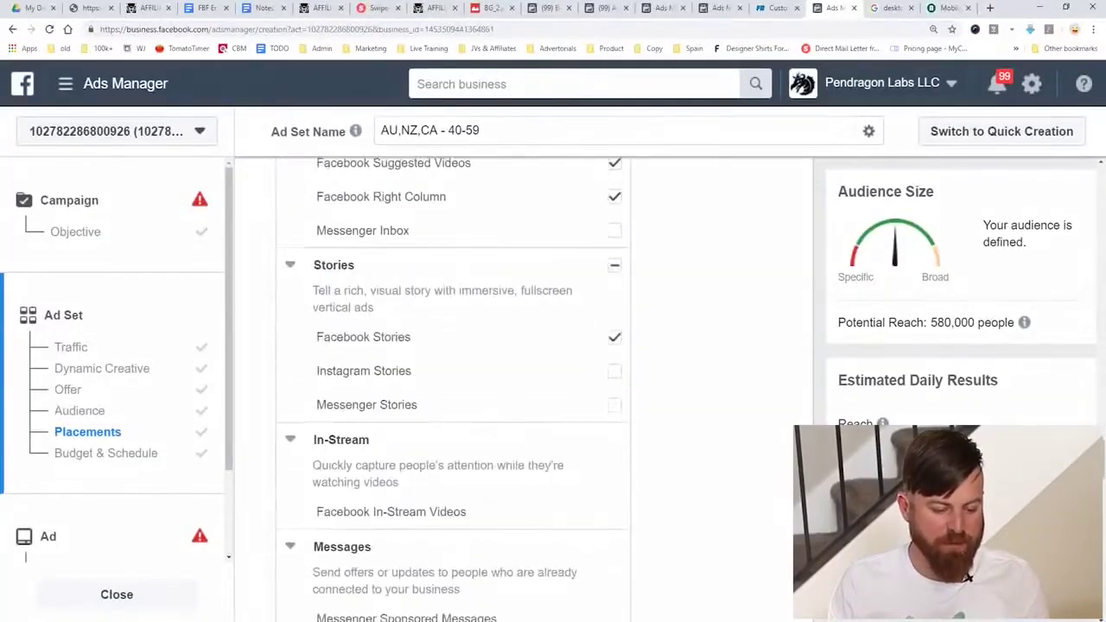
scroll(449, 389, down, 4)
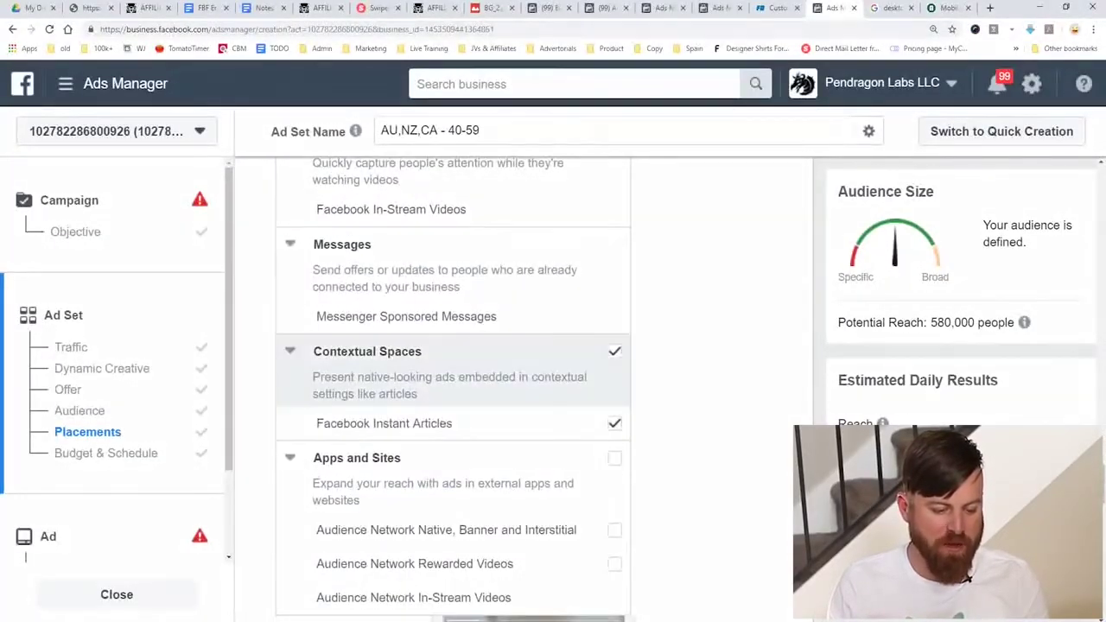
scroll(449, 389, up, 5)
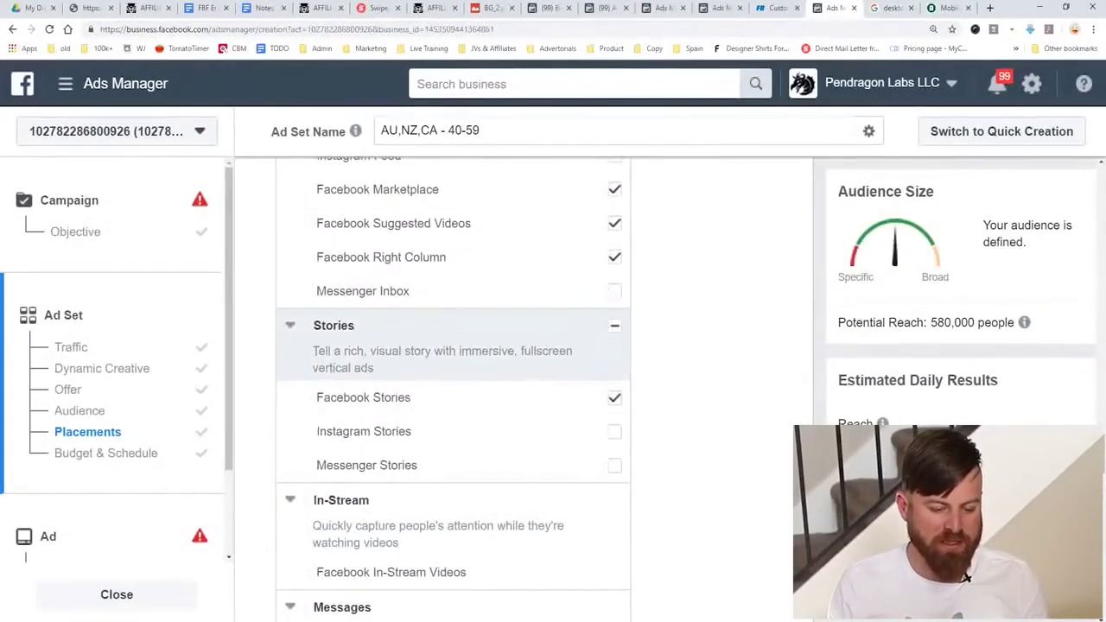
scroll(449, 354, up, 2)
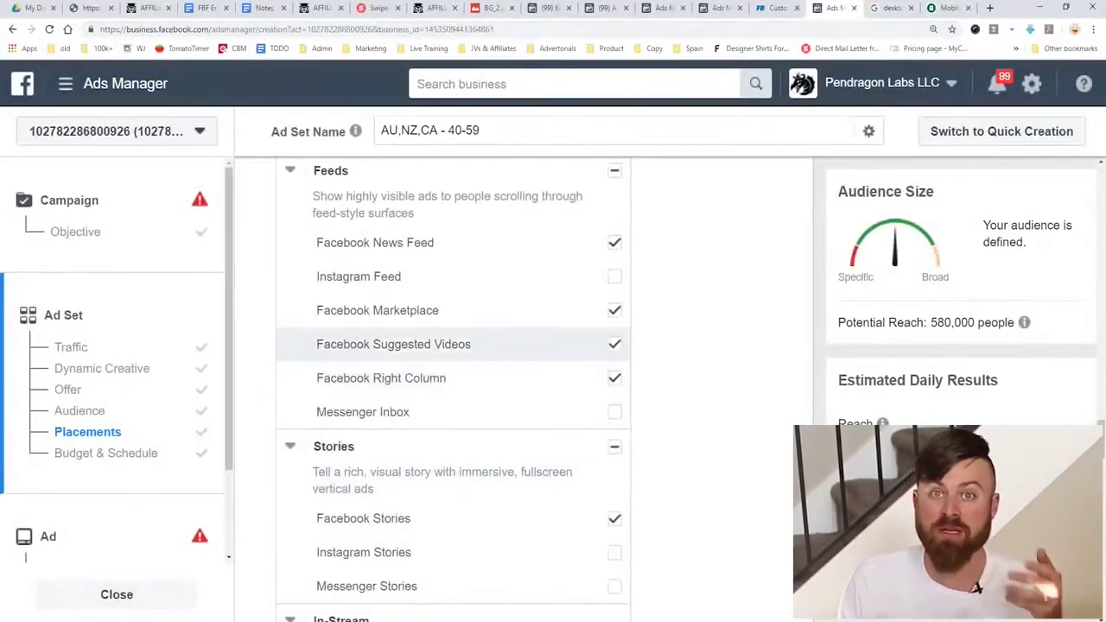
scroll(449, 346, up, 1)
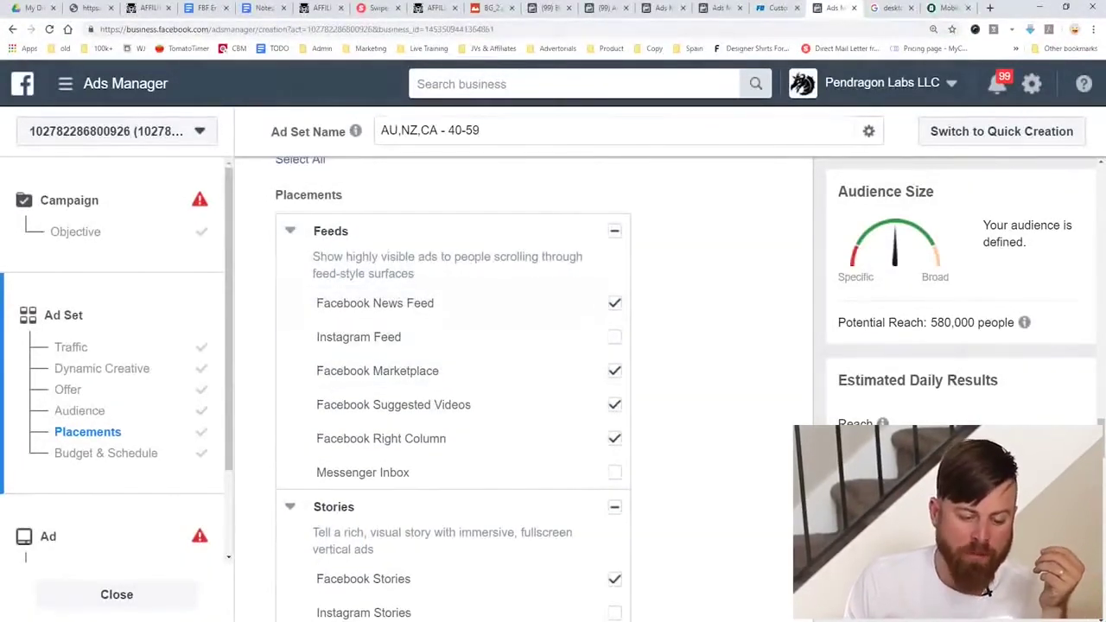
click(290, 230)
click(290, 230)
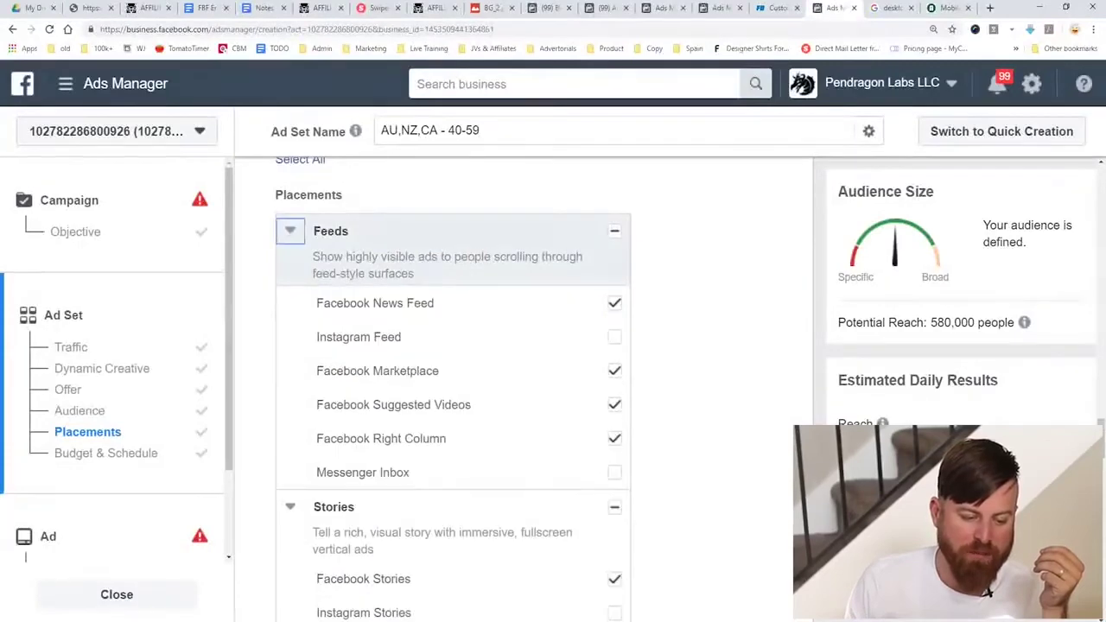
Step: Exclude Facebook Stories from the ad set's placements and check the rest of the placement list
scroll(450, 432, down, 2)
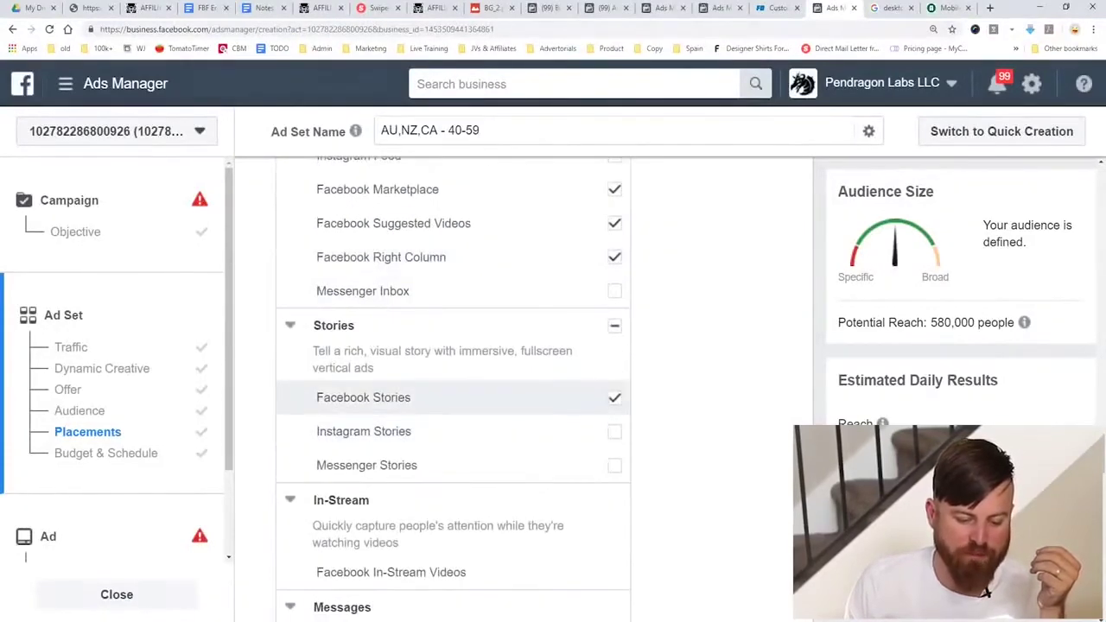
click(614, 397)
scroll(450, 337, down, 2)
scroll(449, 337, up, 4)
scroll(449, 337, down, 3)
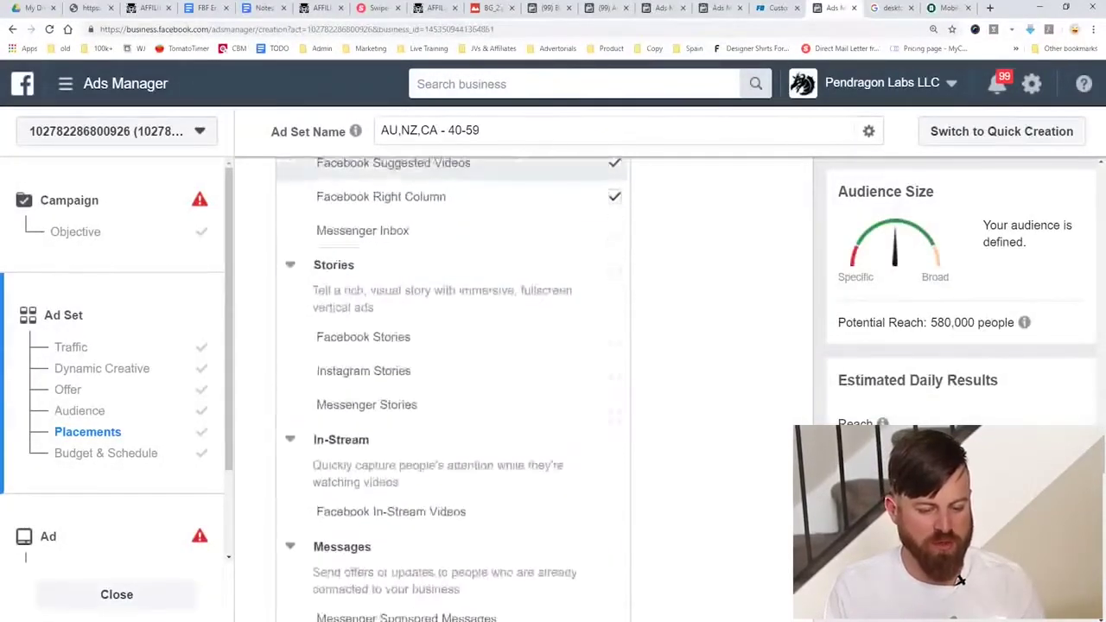
scroll(450, 337, down, 9)
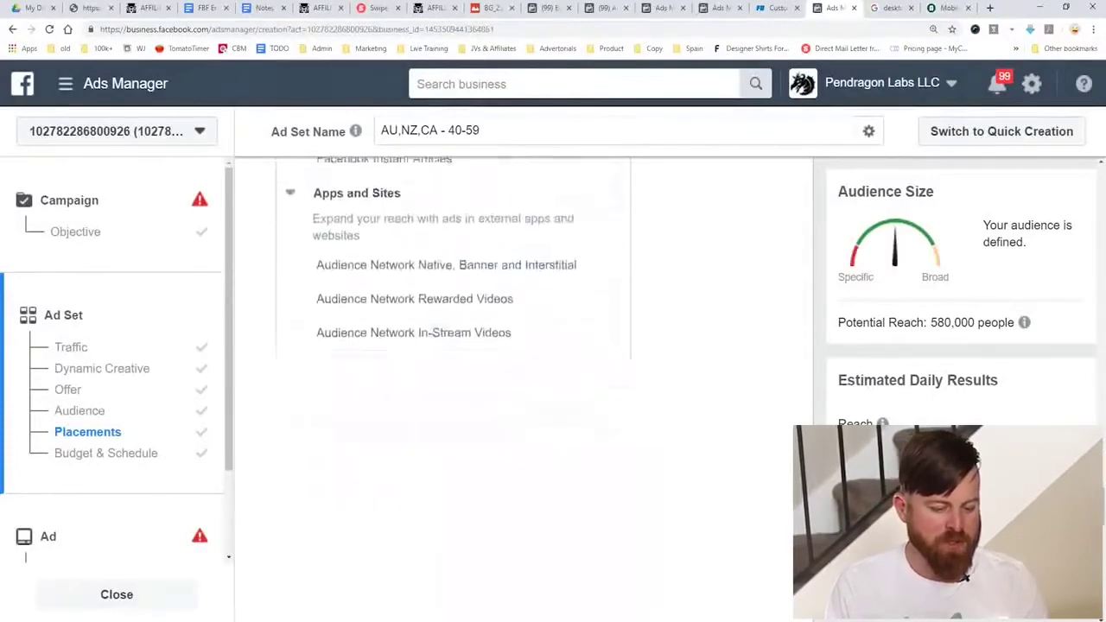
Step: Show the additional placement options and open the specific mobile devices and operating systems setting to view its choices
scroll(518, 345, down, 5)
scroll(518, 345, up, 2)
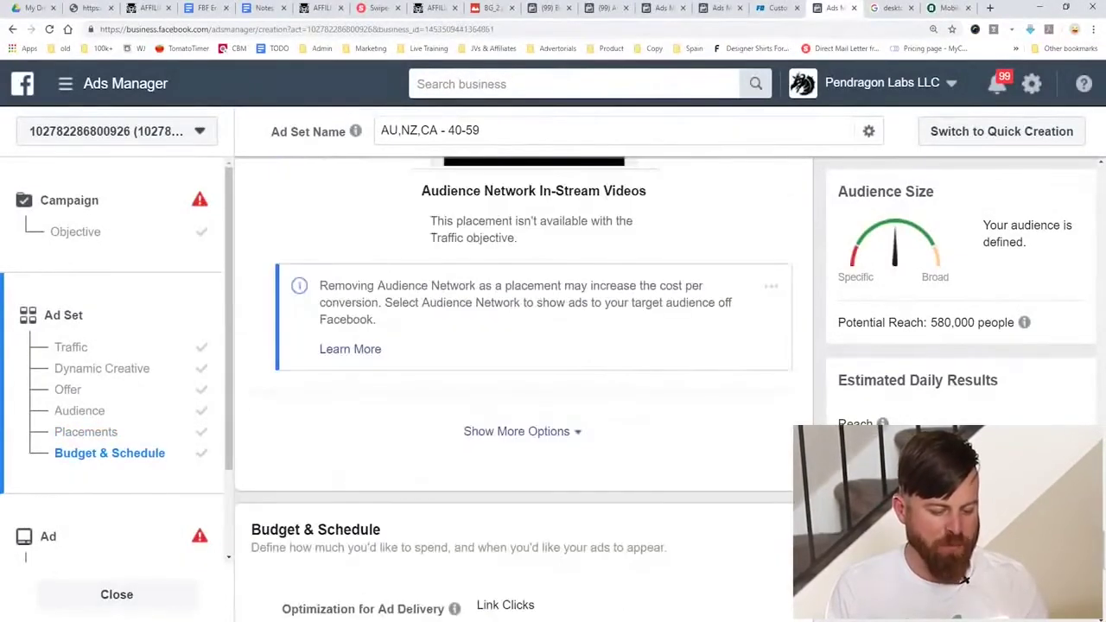
click(516, 431)
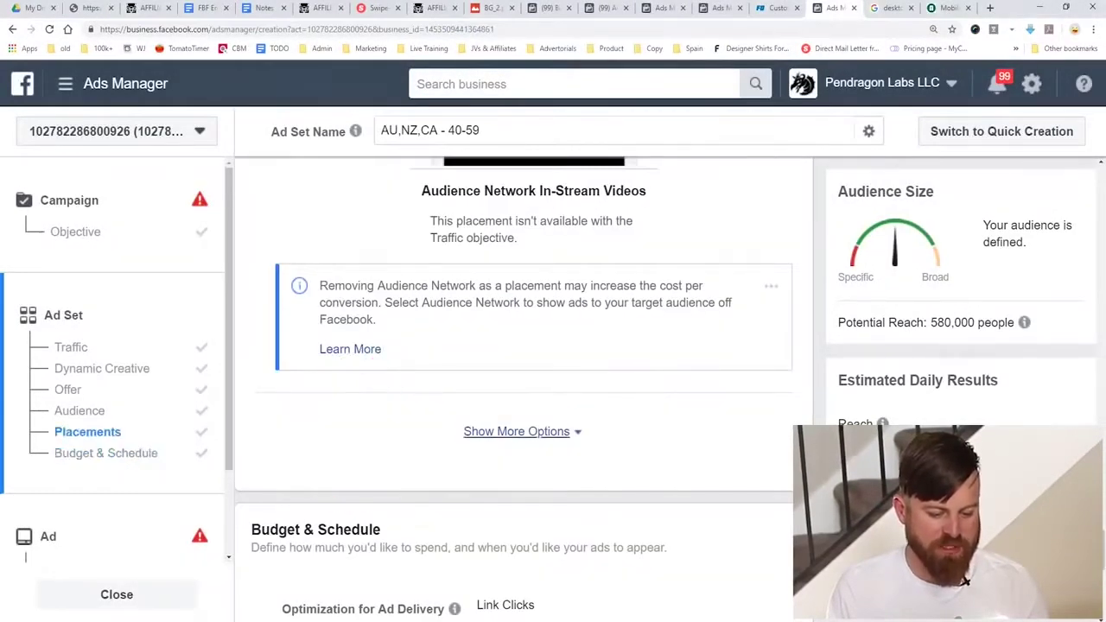
scroll(764, 294, down, 2)
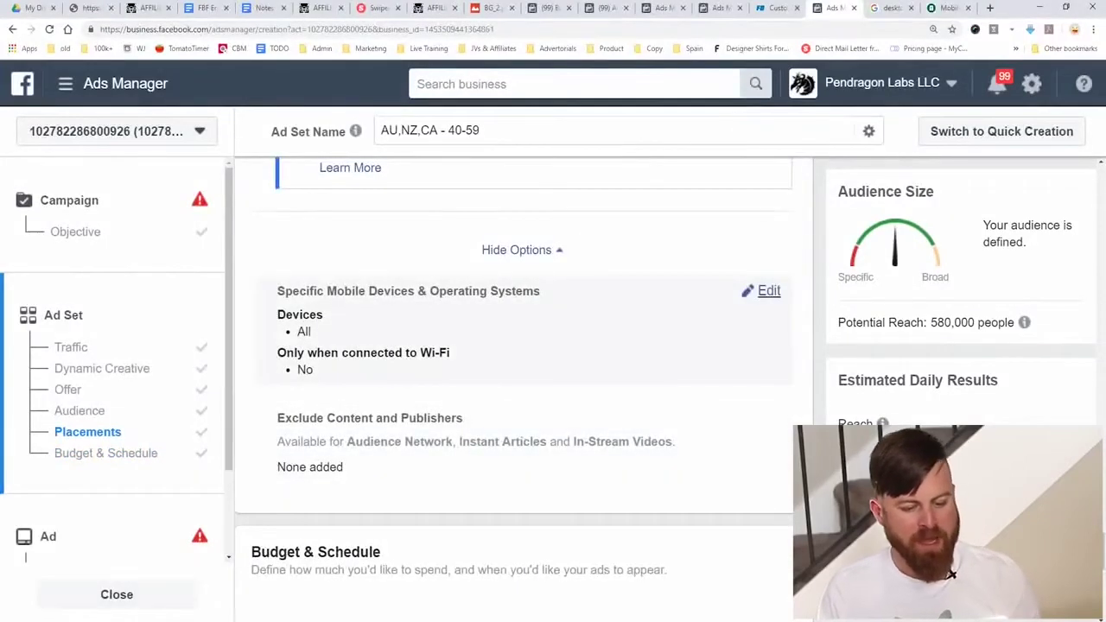
click(768, 291)
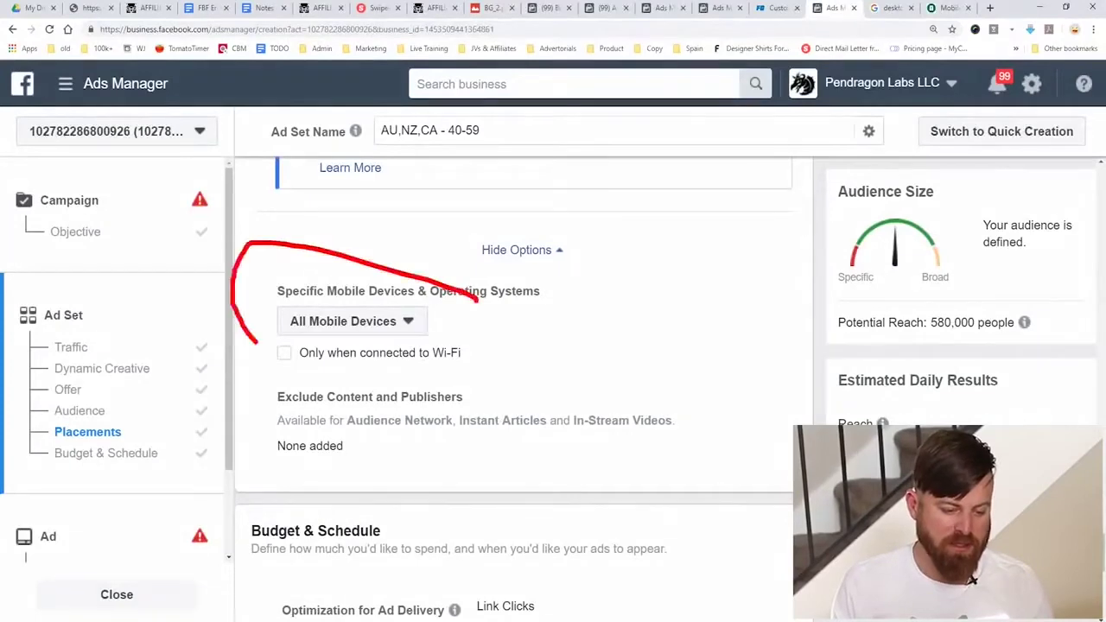
click(352, 320)
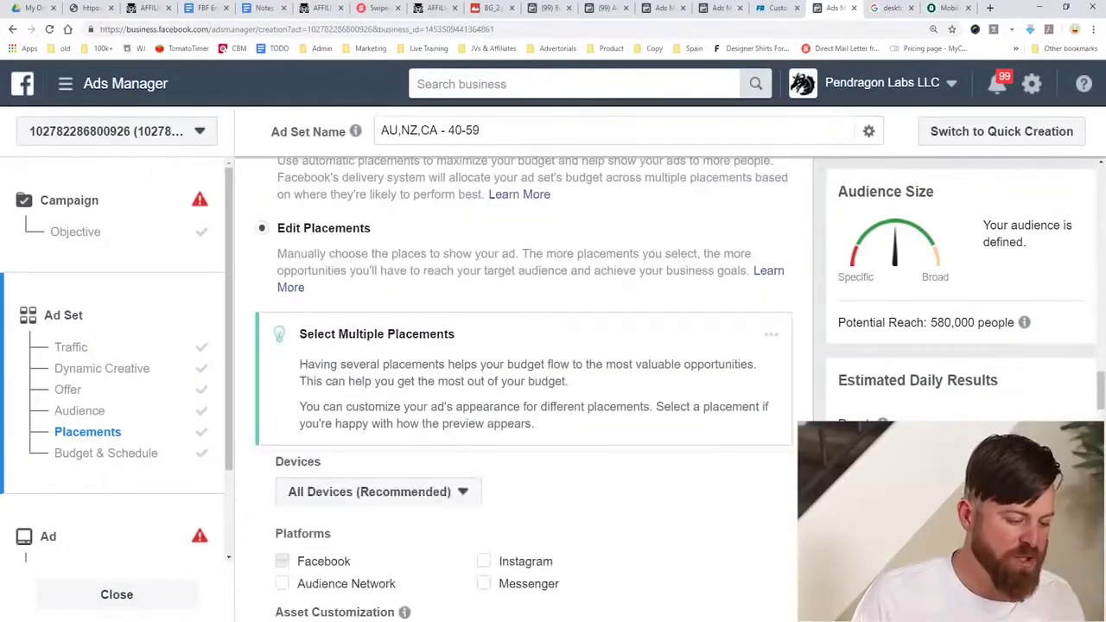
Step: Remove Mobile from the ad set's placement devices so that only Desktop is targeted
scroll(524, 388, up, 1)
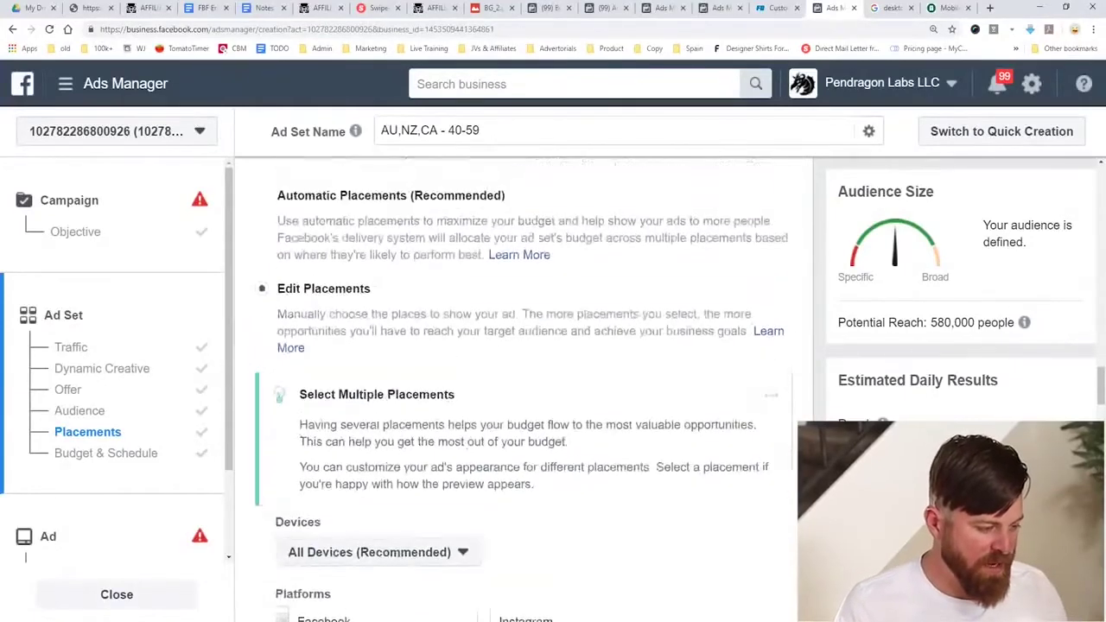
scroll(523, 389, down, 1)
click(377, 432)
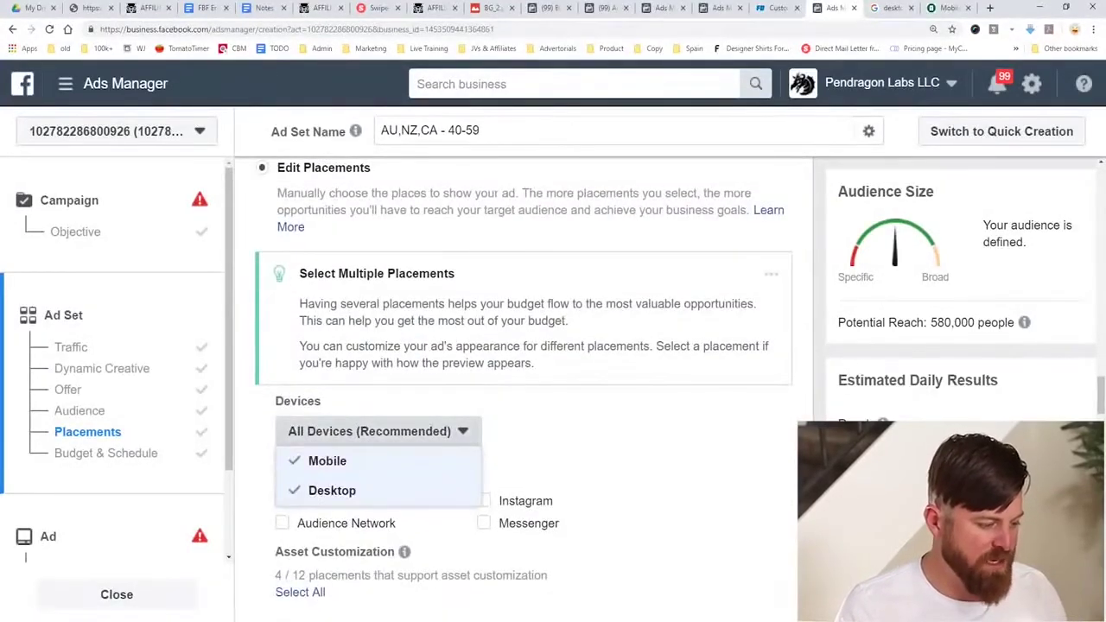
click(326, 460)
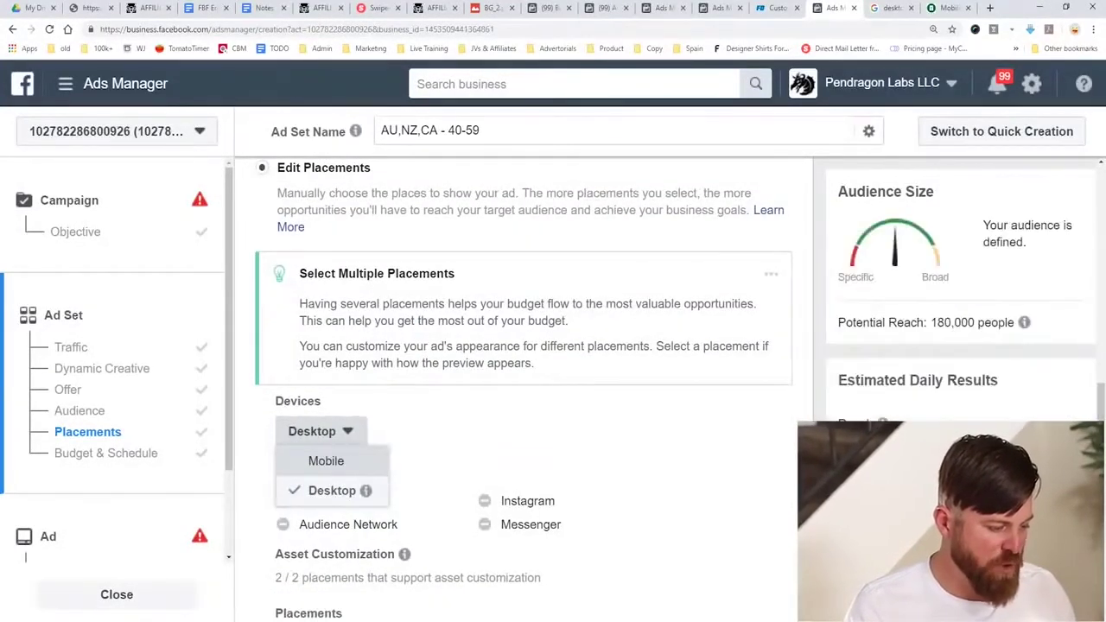
mouse_move(377, 510)
mouse_down()
mouse_move(280, 510)
mouse_move(279, 487)
mouse_up()
key(Escape)
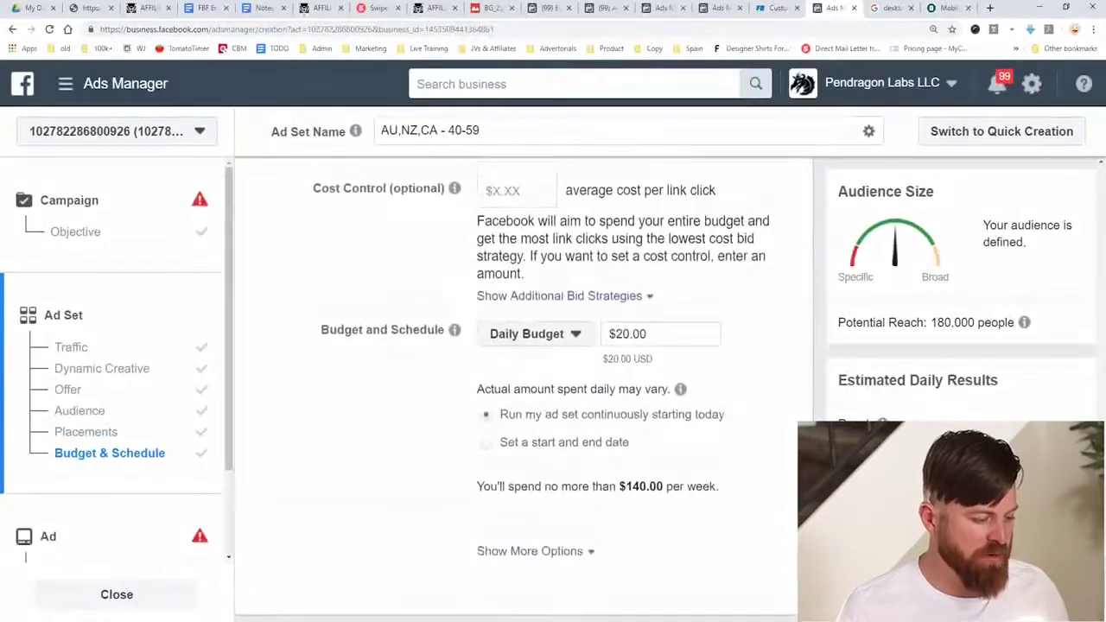
Step: Examine the ad set's optional cost control and its daily budget and schedule settings
scroll(523, 388, up, 3)
scroll(523, 389, down, 1)
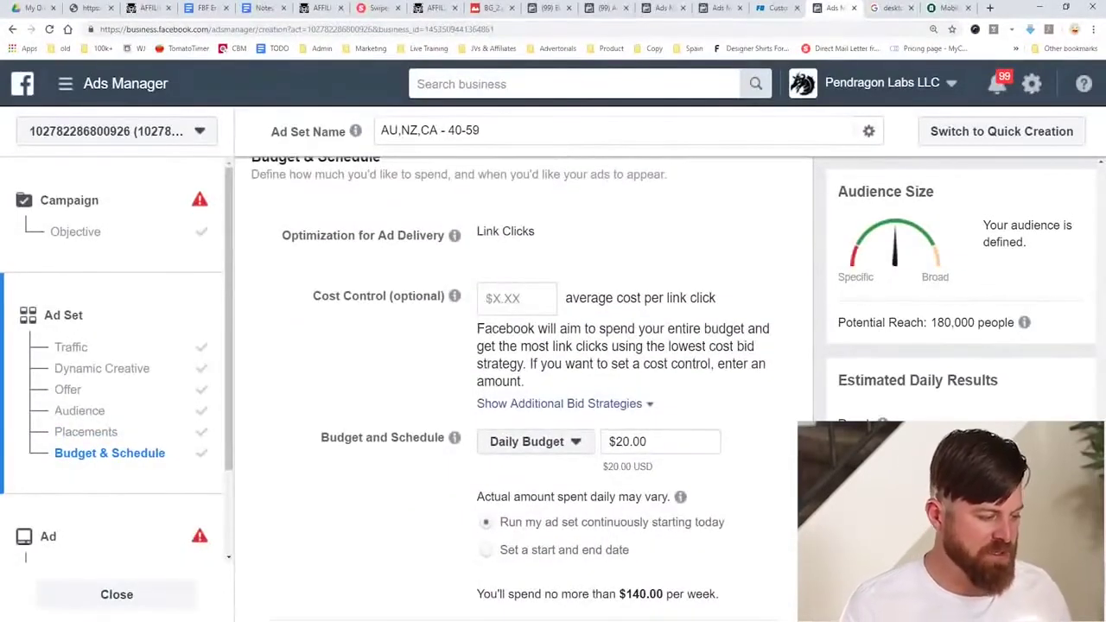
click(1007, 593)
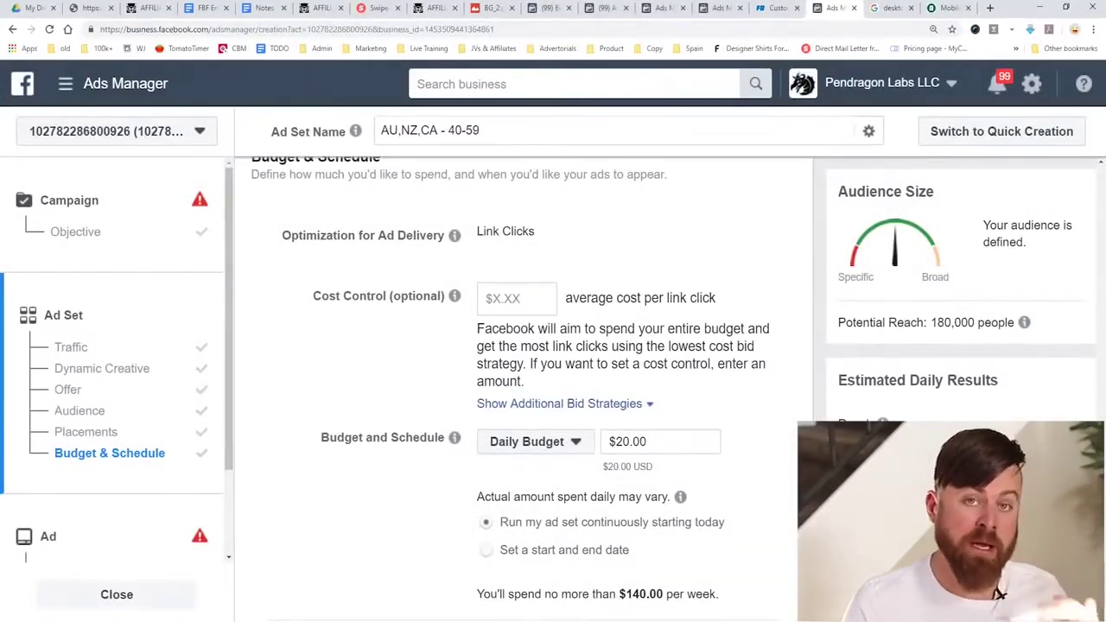
mouse_move(455, 296)
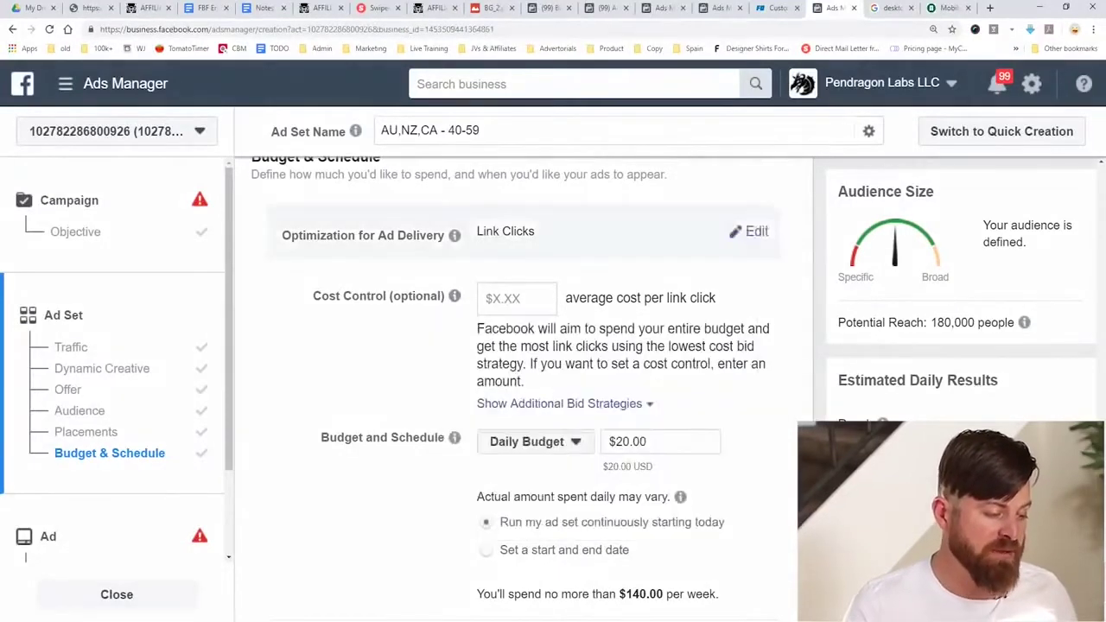
drag(296, 264, 746, 352)
drag(718, 280, 273, 273)
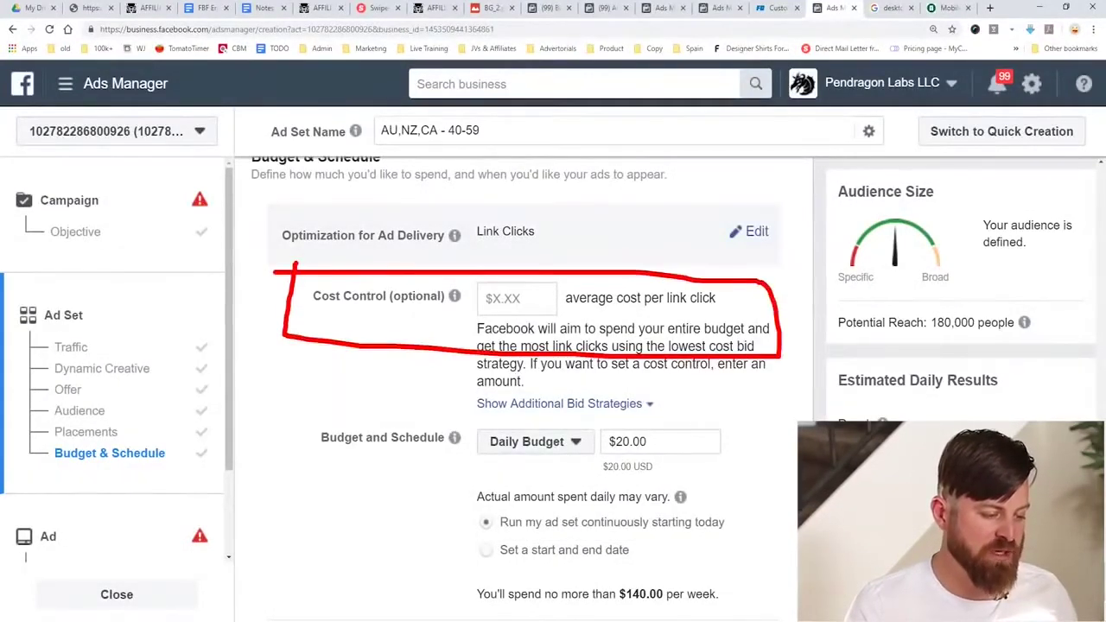
key(Escape)
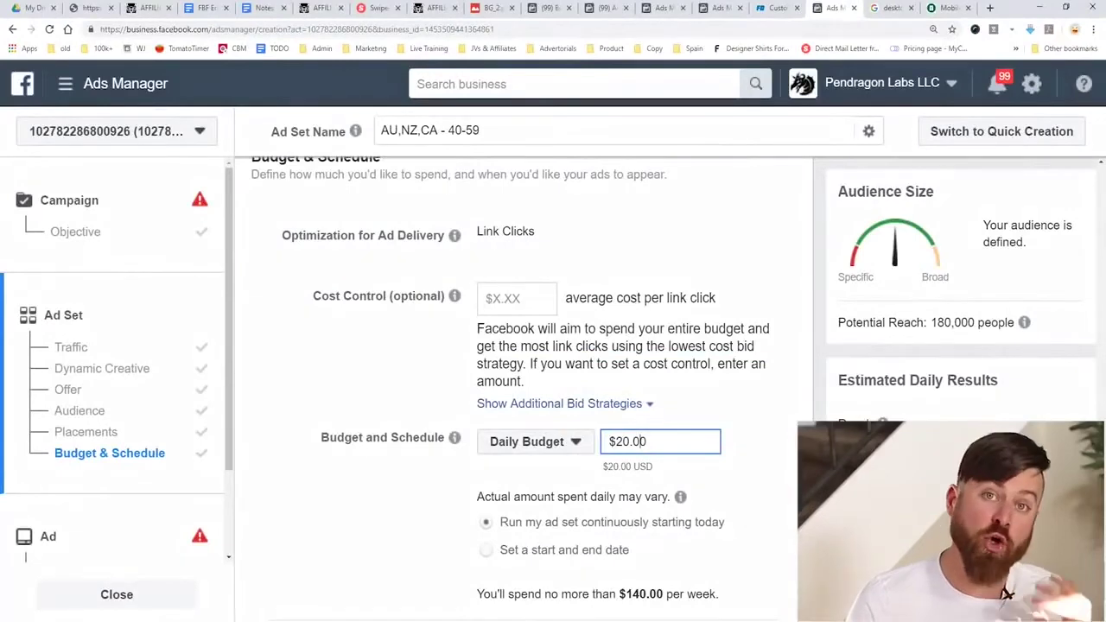
drag(646, 442, 455, 439)
click(432, 467)
scroll(518, 389, down, 2)
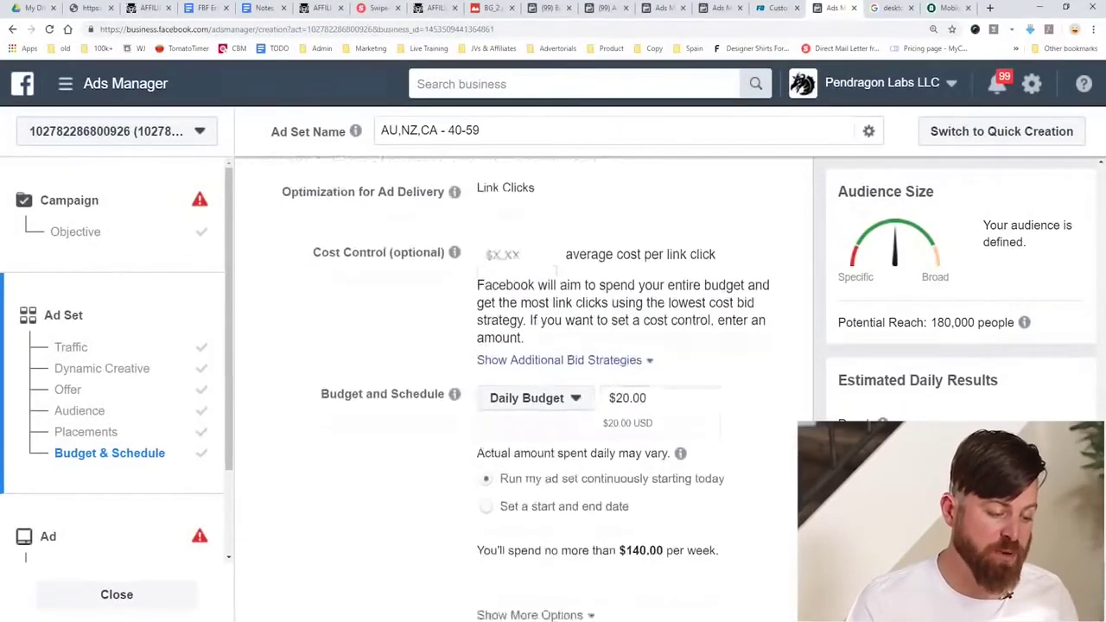
mouse_move(749, 308)
mouse_down()
mouse_move(670, 379)
mouse_move(708, 388)
mouse_move(674, 208)
mouse_up()
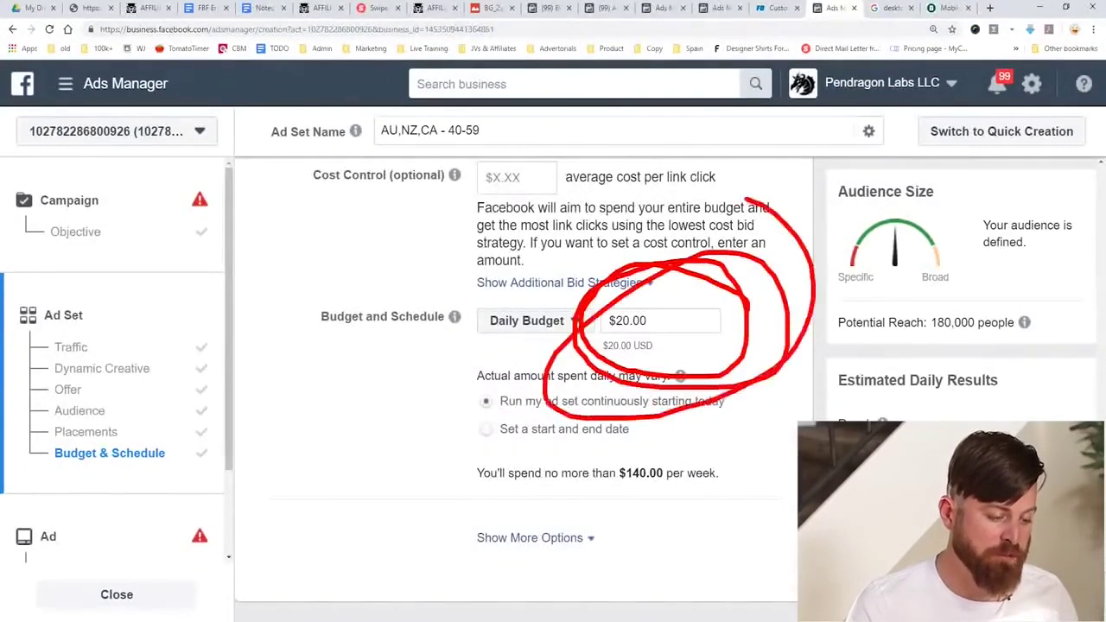
key(Escape)
Step: Try a lifetime budget of $100.00 for the ad set and return it to a daily budget
click(535, 321)
click(552, 379)
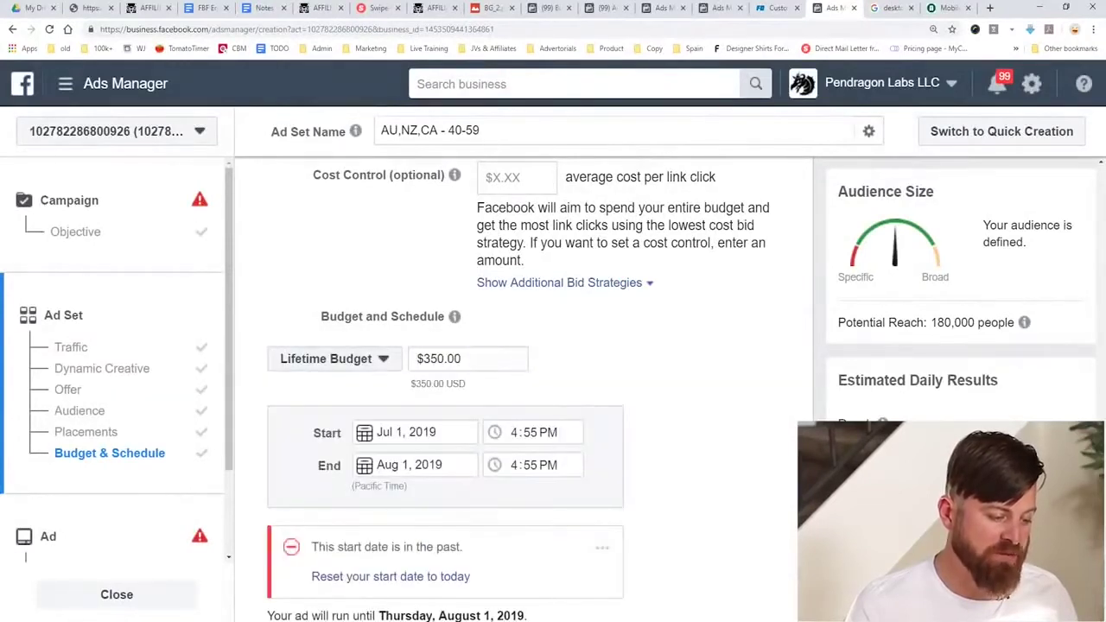
drag(463, 358, 416, 359)
text(10)
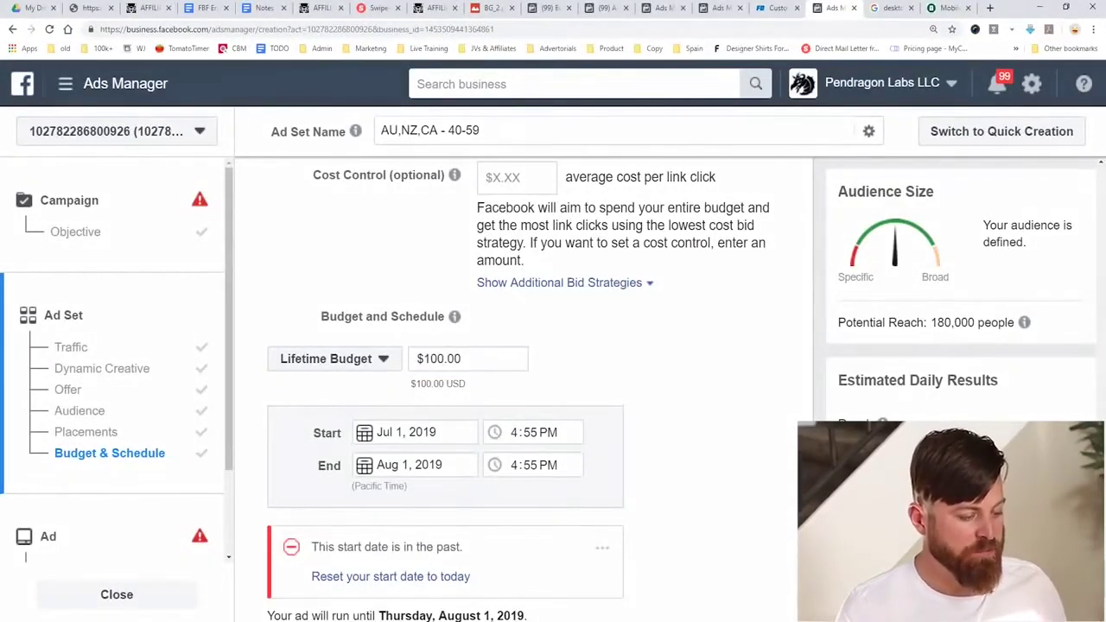
click(333, 359)
click(334, 387)
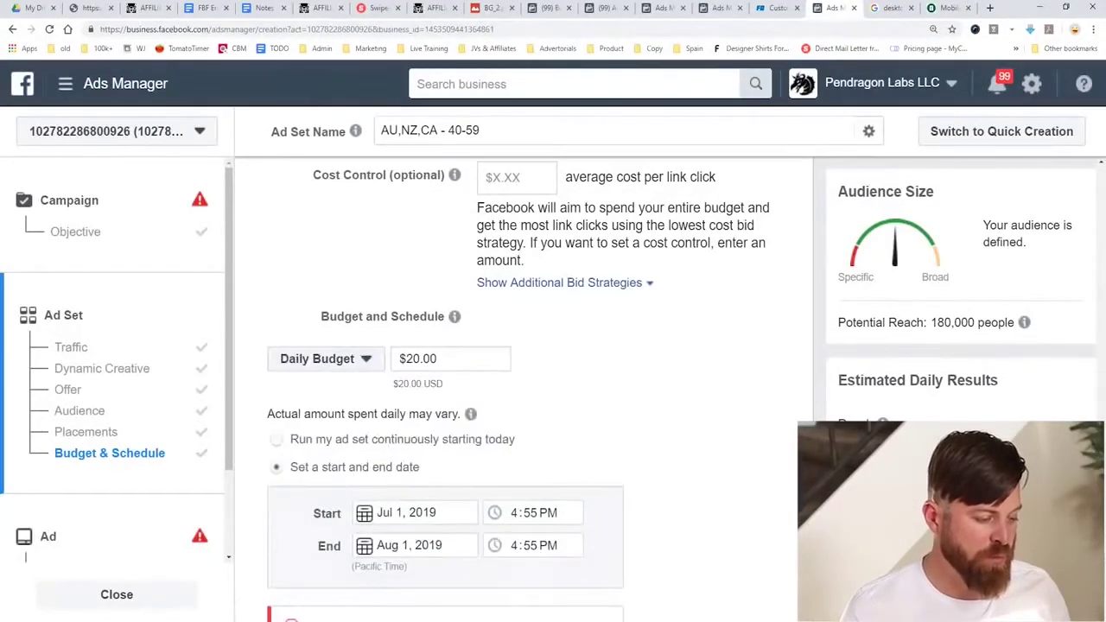
Step: Continue from the budget and schedule to the ad, keep the Single Image or Video format, and set its media type to Video/Slideshow
scroll(518, 389, down, 3)
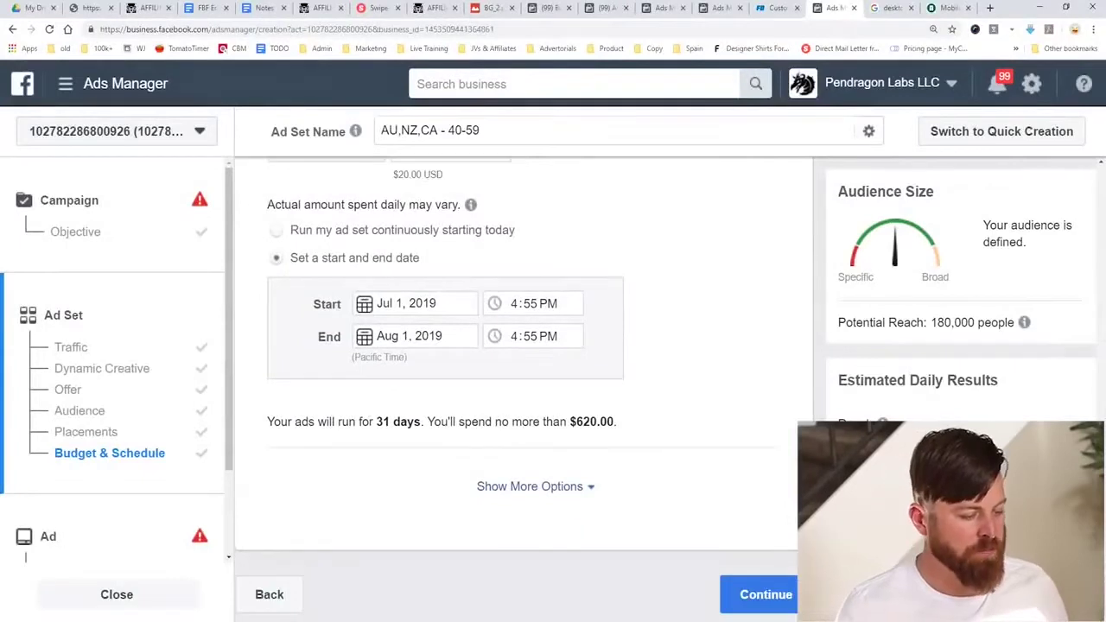
scroll(518, 389, up, 1)
scroll(518, 389, down, 1)
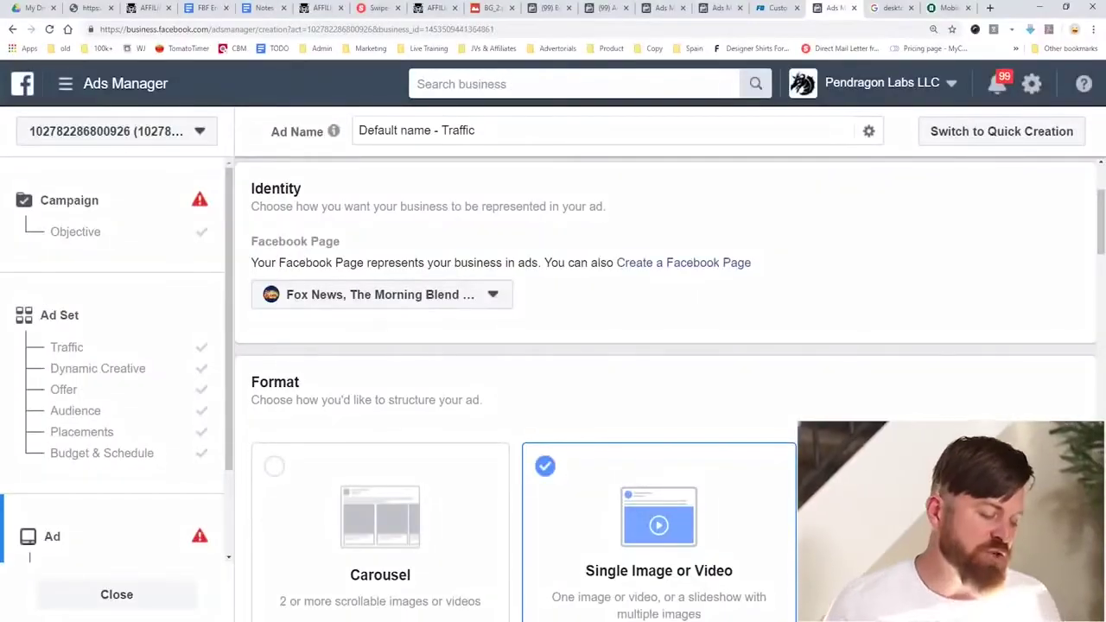
scroll(665, 389, down, 5)
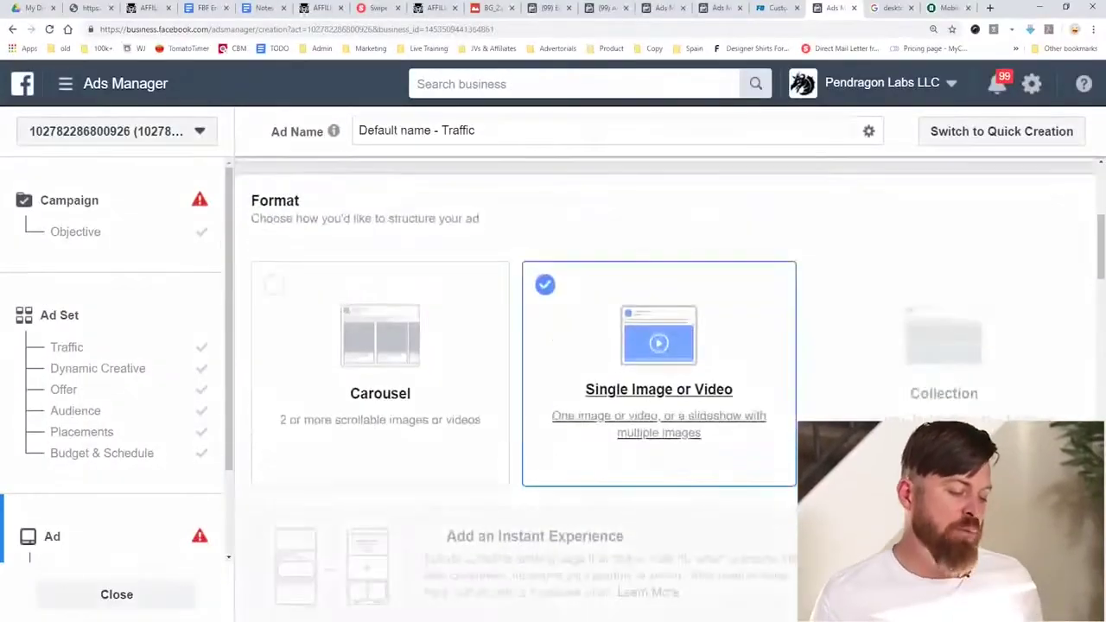
scroll(665, 389, up, 4)
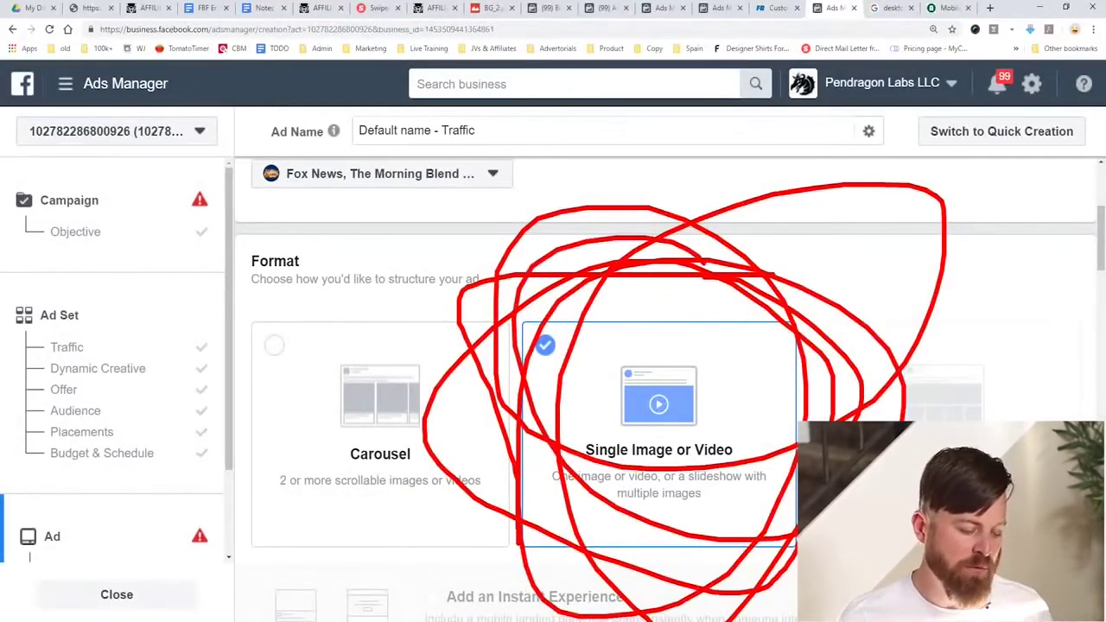
scroll(553, 389, down, 7)
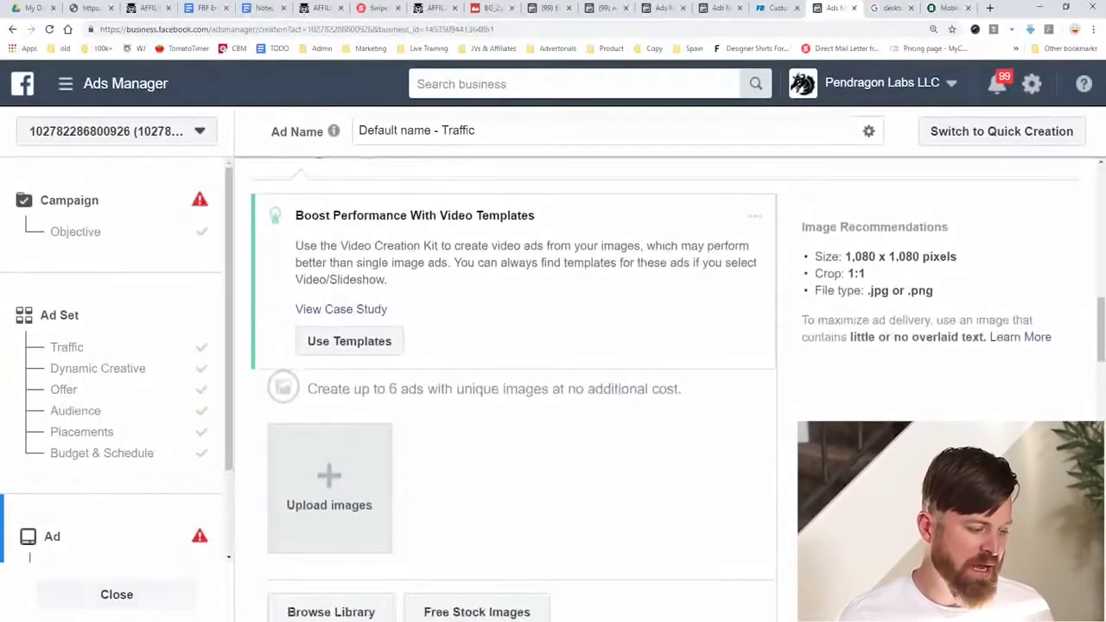
scroll(553, 389, up, 2)
click(370, 269)
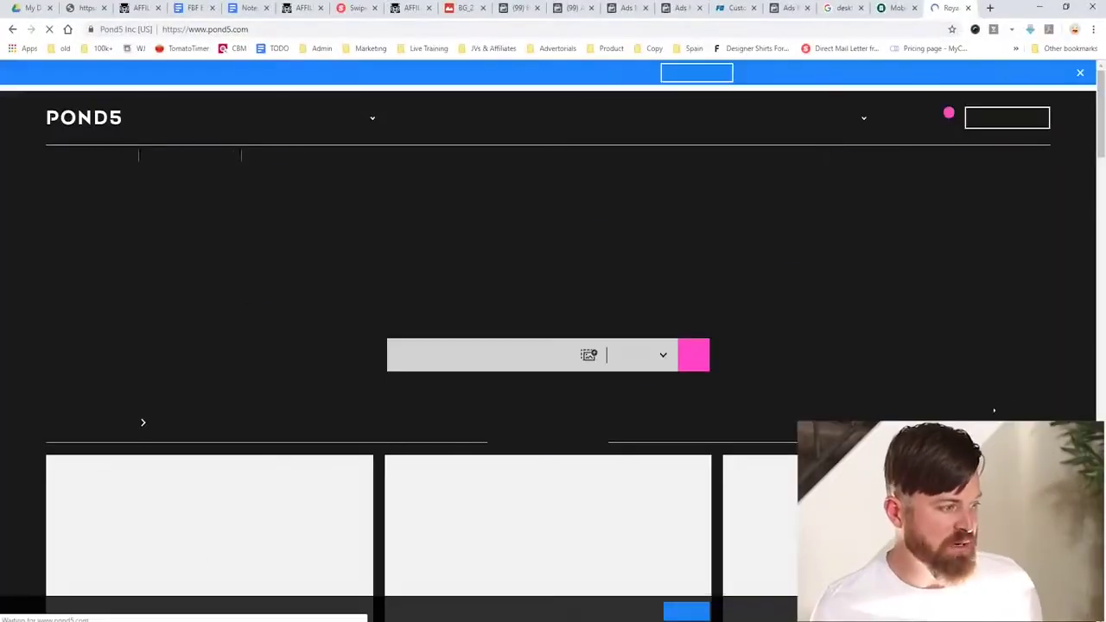
Step: Search Pond5 for "weight loss" footage and download the Woman Weight Loss Concept clip with the browser's video downloader extension
text(we)
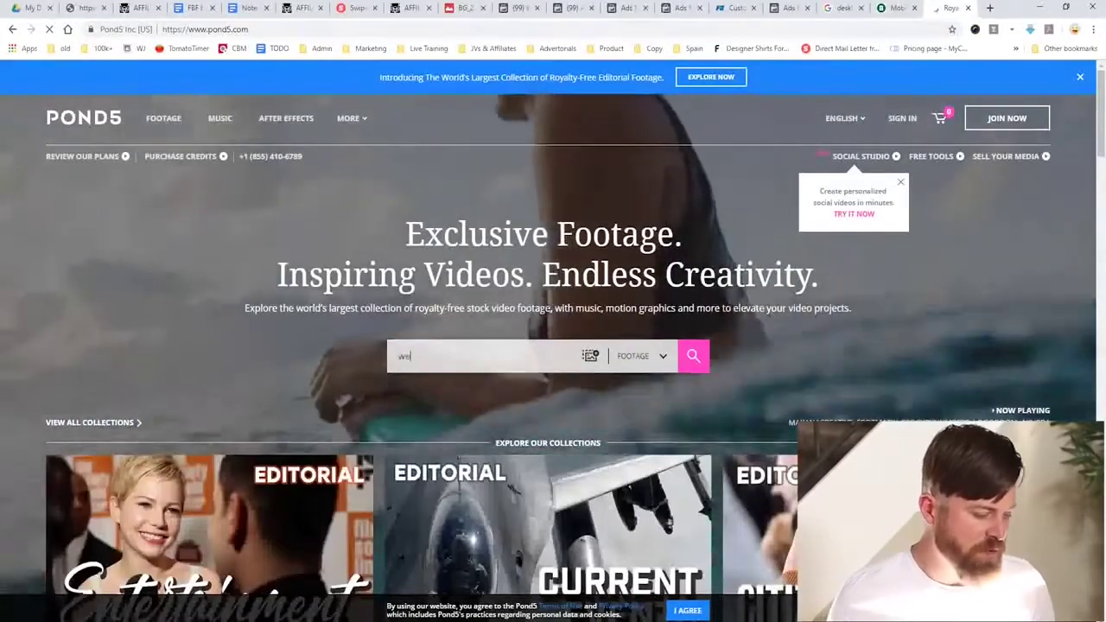
text(ight loss)
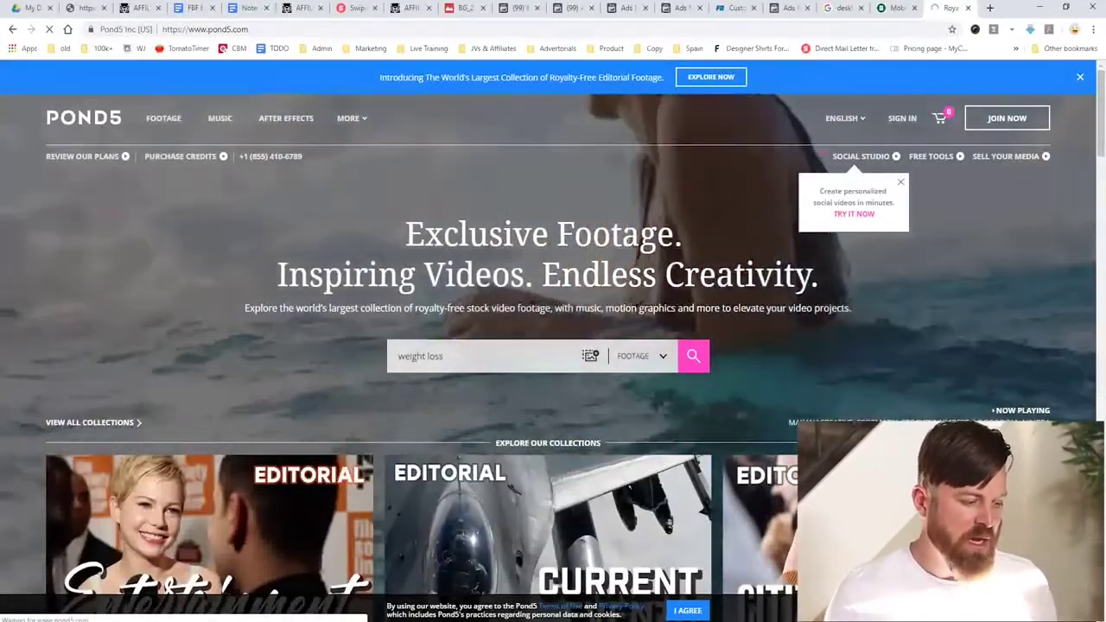
key(Return)
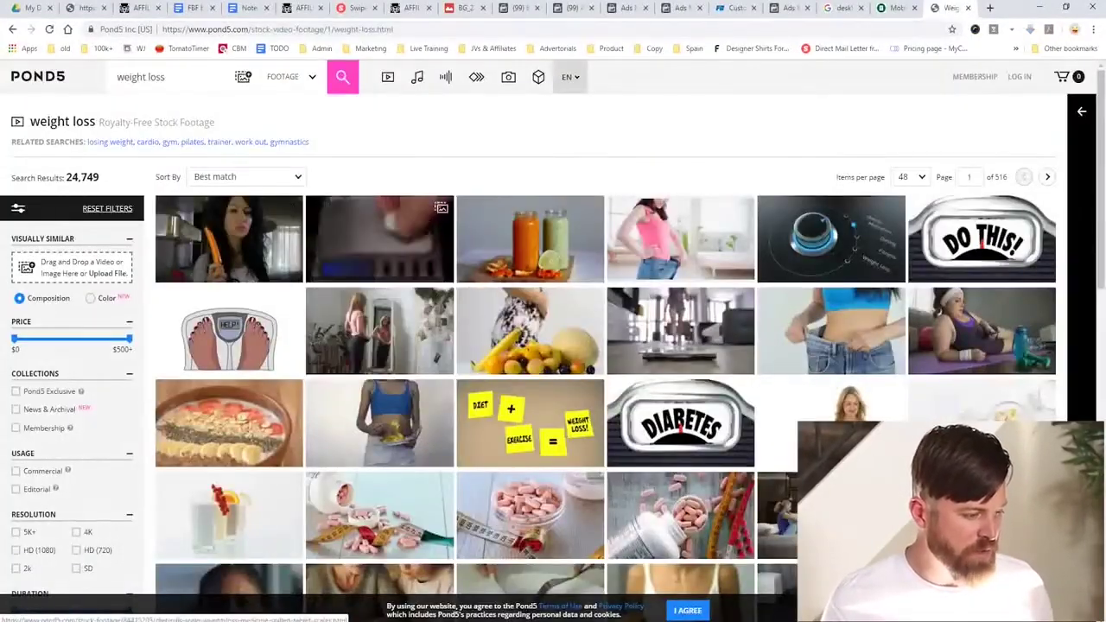
click(680, 242)
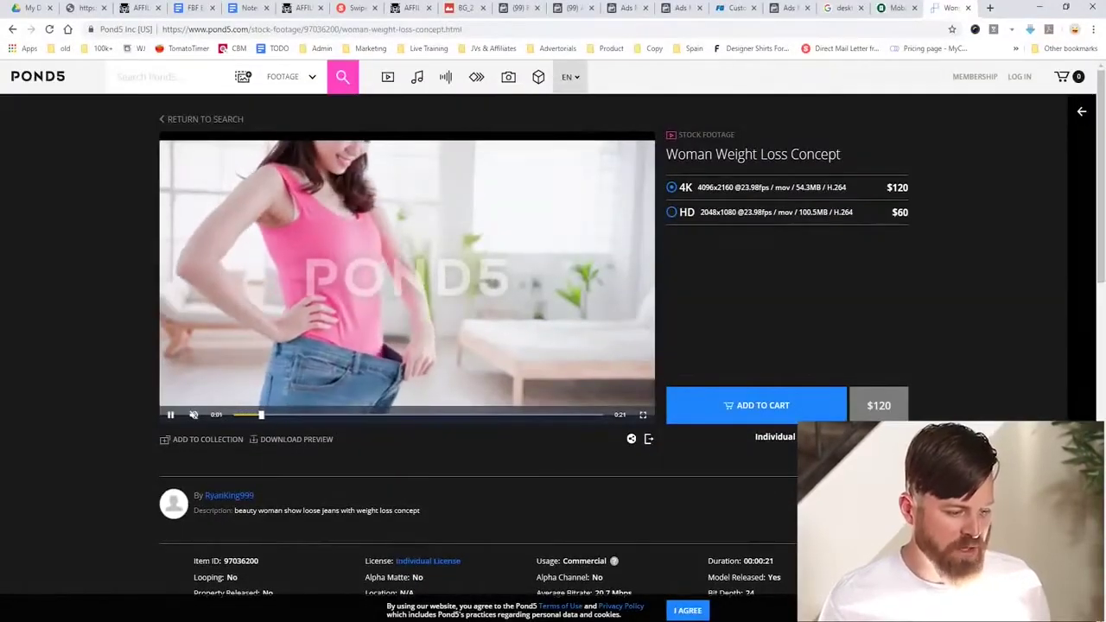
click(1030, 28)
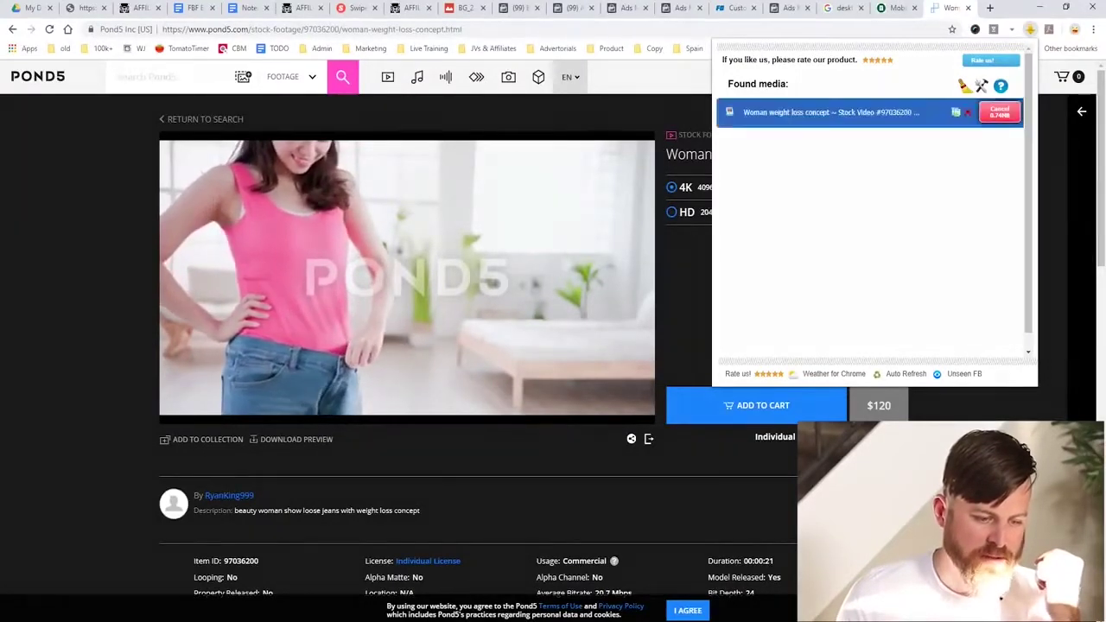
Step: Search Google for "fvd downloader chrome" and open the first Flash Video Downloader result in the Chrome store
key(ctrl+t)
text(fvd downloader )
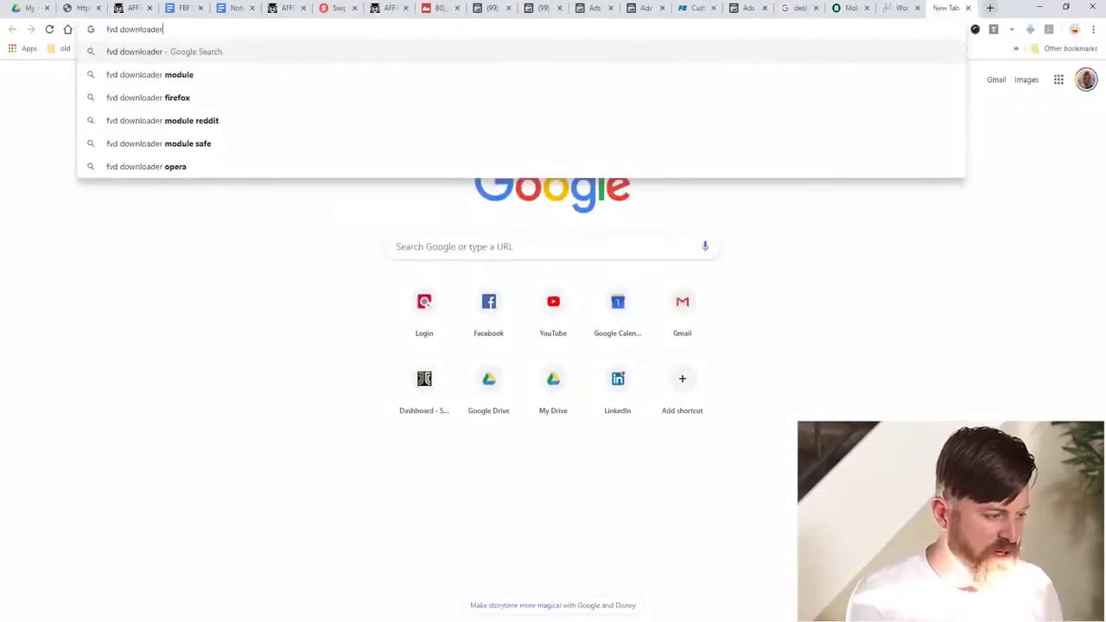
text(chrome)
key(Return)
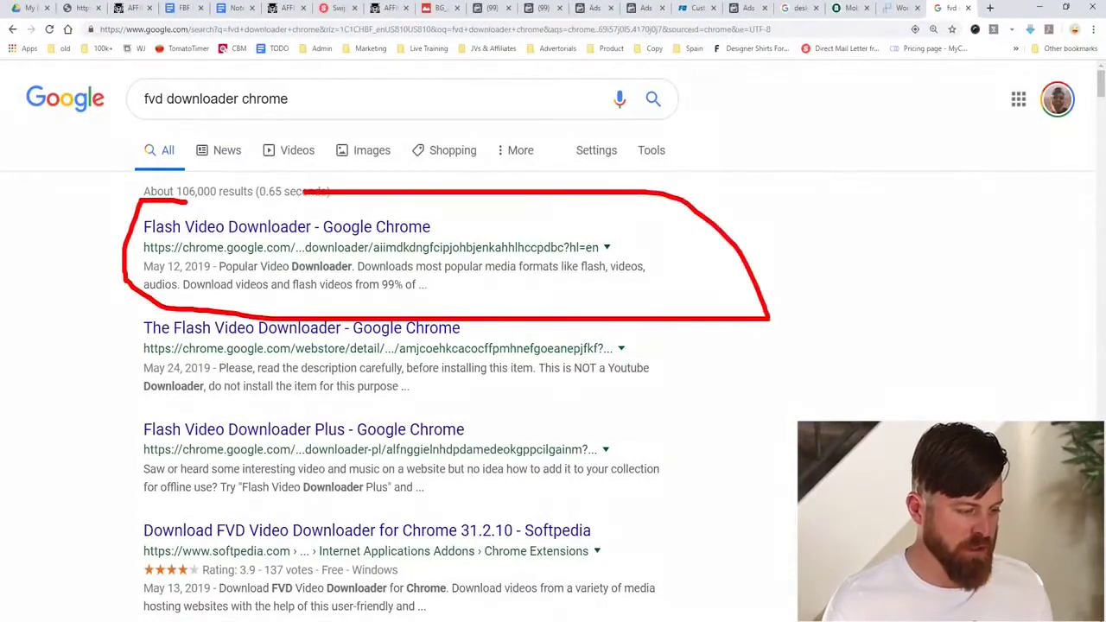
key(Escape)
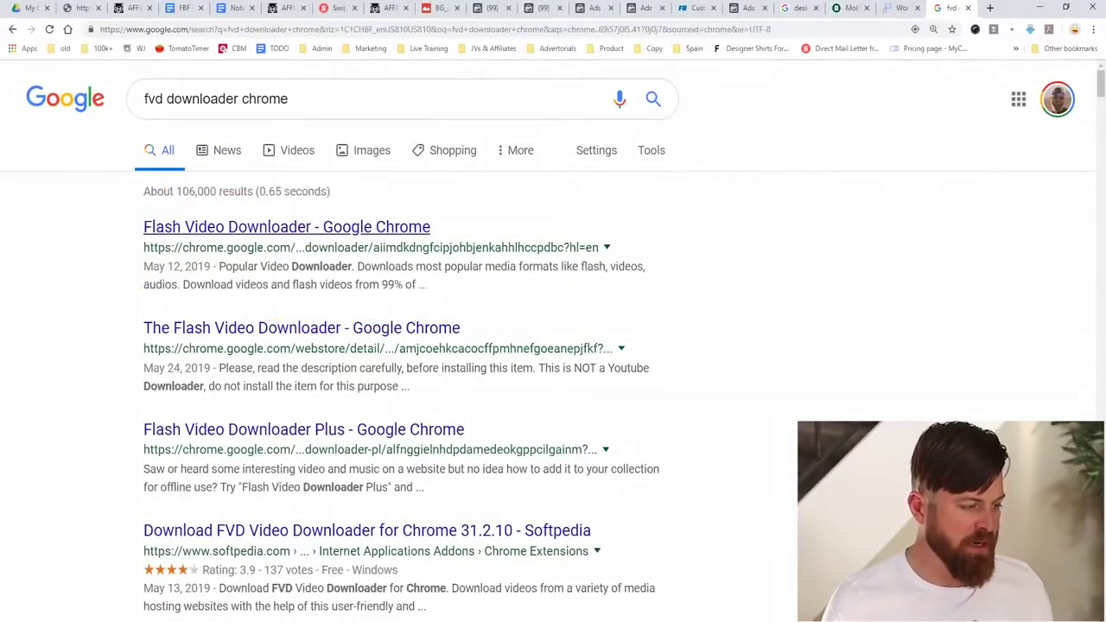
click(286, 226)
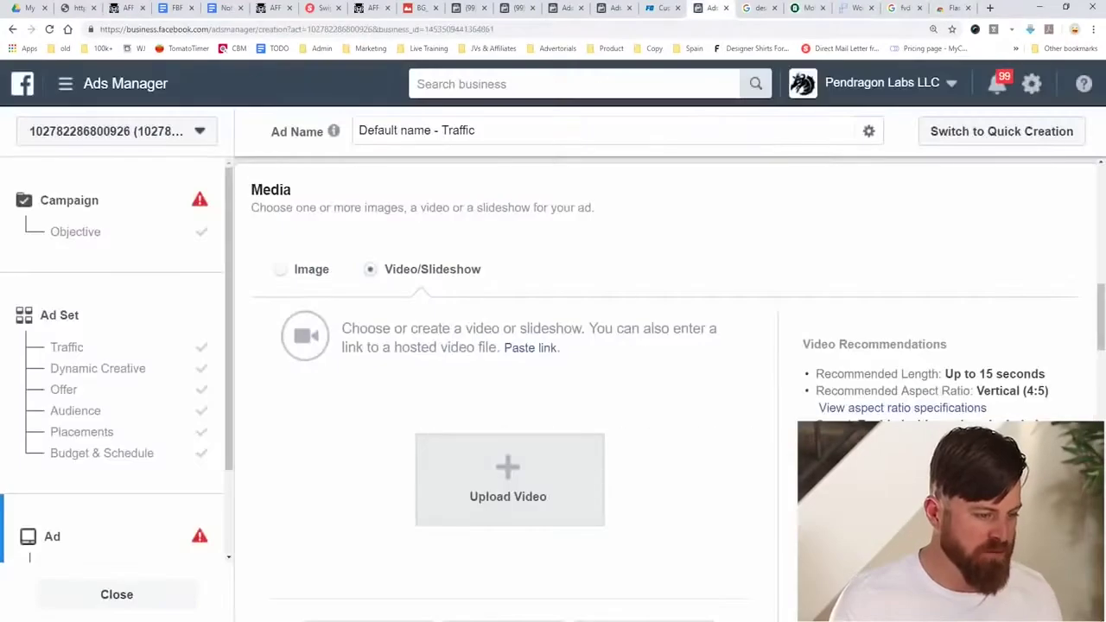
Step: Upload the SanDiegoConnect MP4 from the Downloads folder as the ad's video
click(508, 480)
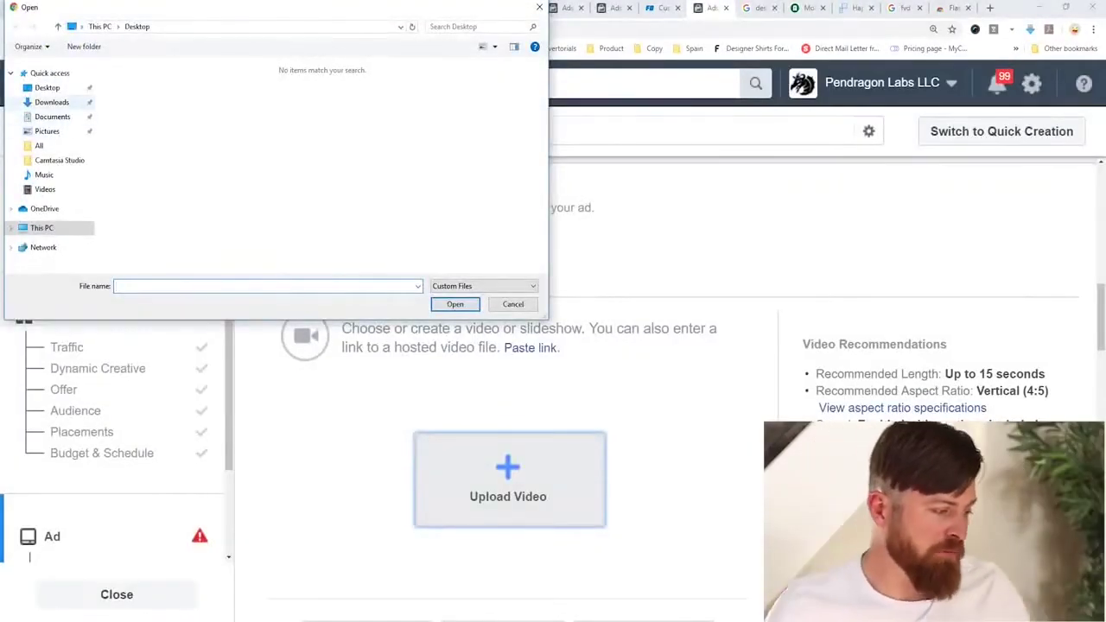
click(60, 102)
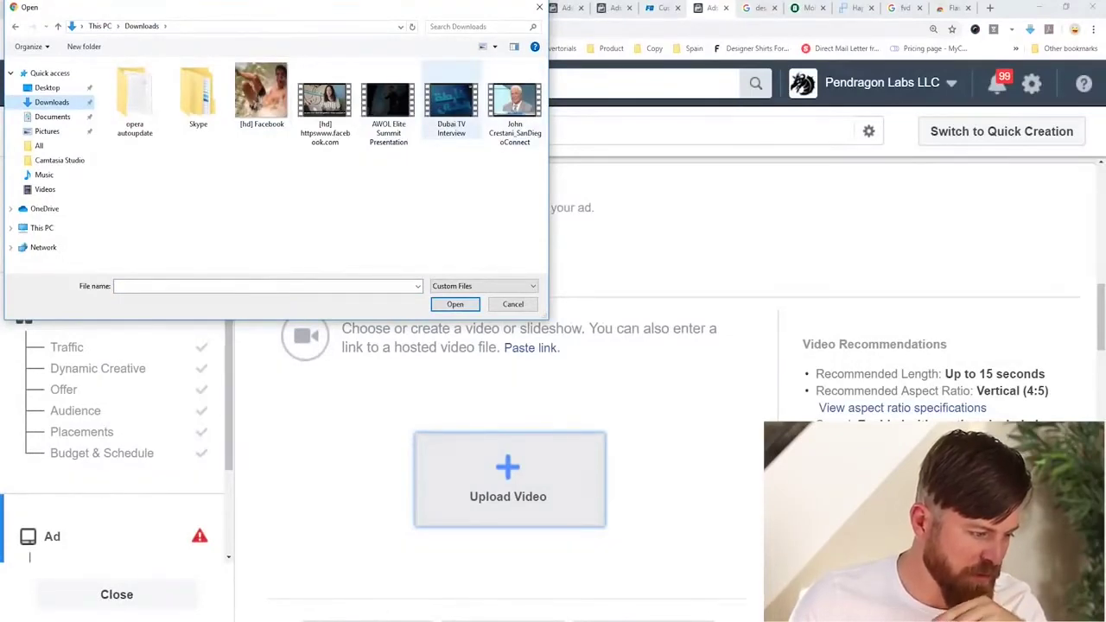
click(451, 101)
double_click(514, 102)
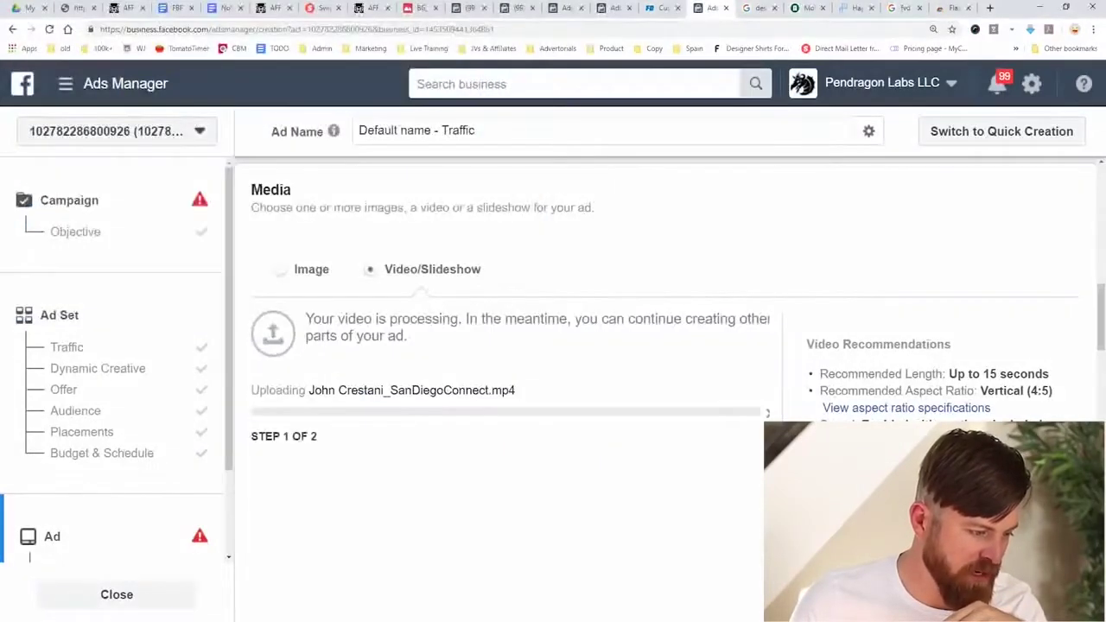
Step: Review the video recommendations and the ad's link fields, including primary text, website URL, headline and call to action
scroll(509, 372, down, 2)
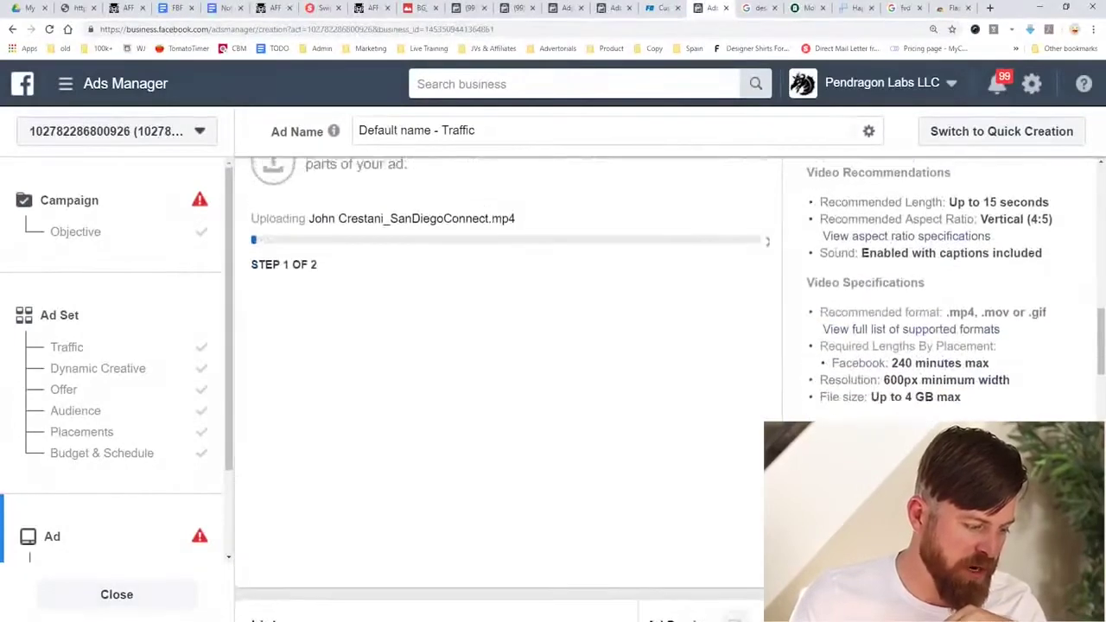
scroll(510, 371, up, 2)
scroll(509, 372, down, 2)
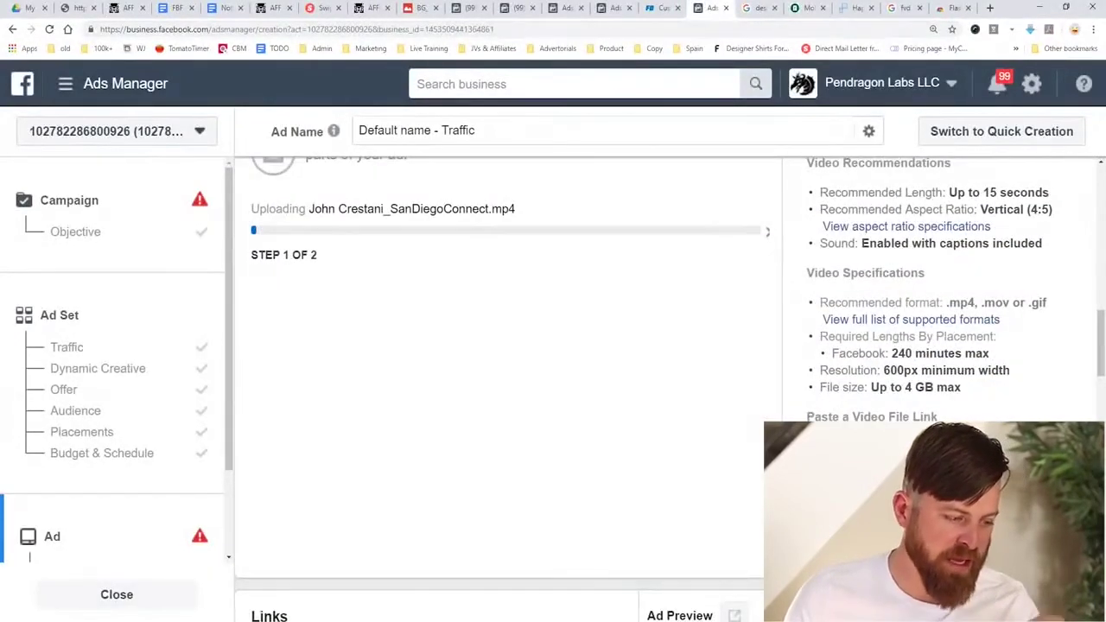
scroll(501, 363, down, 2)
scroll(502, 362, up, 4)
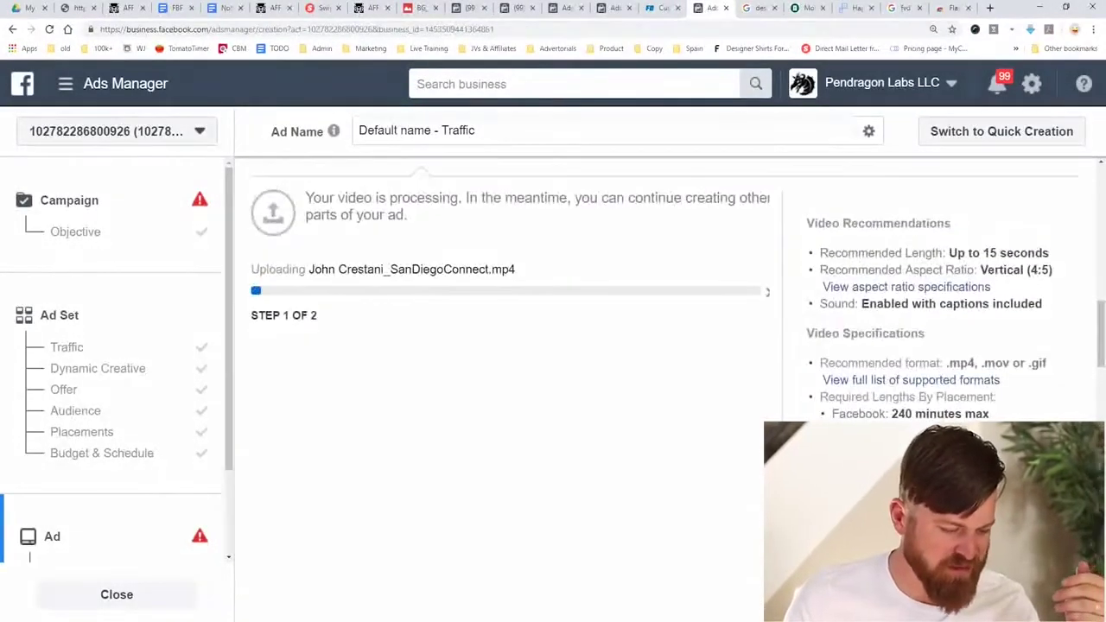
scroll(501, 363, down, 2)
scroll(501, 363, up, 2)
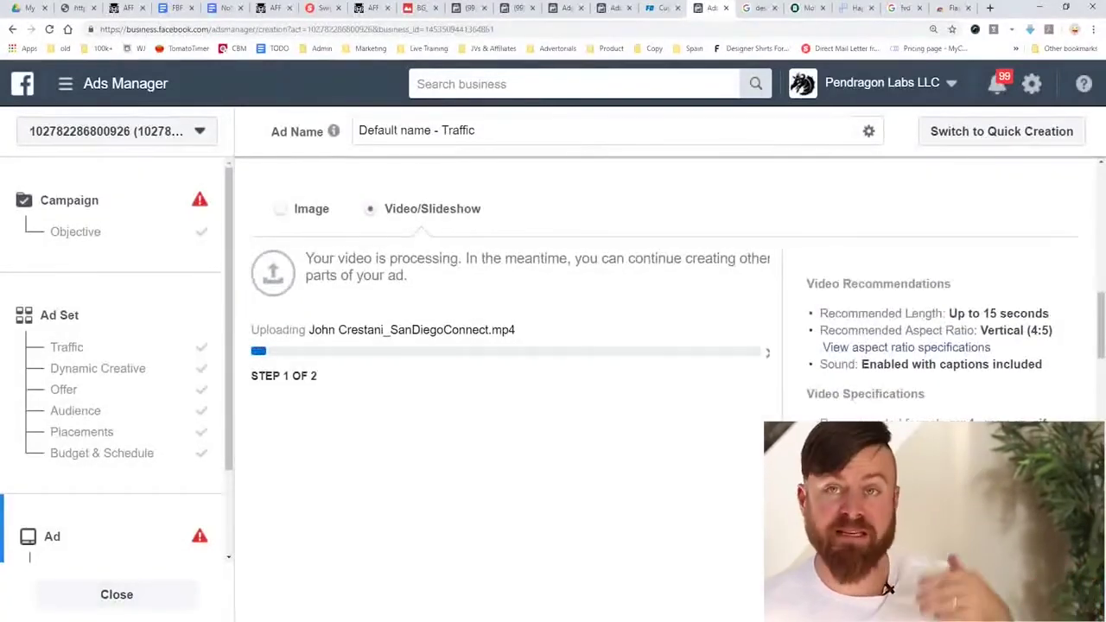
scroll(502, 363, down, 4)
scroll(502, 363, down, 2)
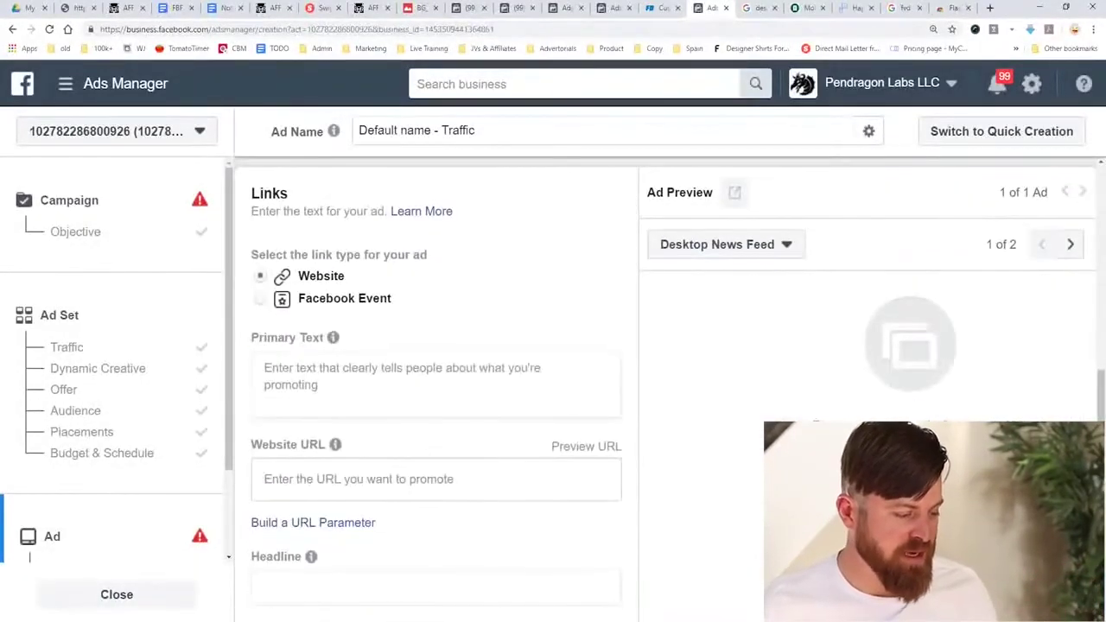
click(436, 384)
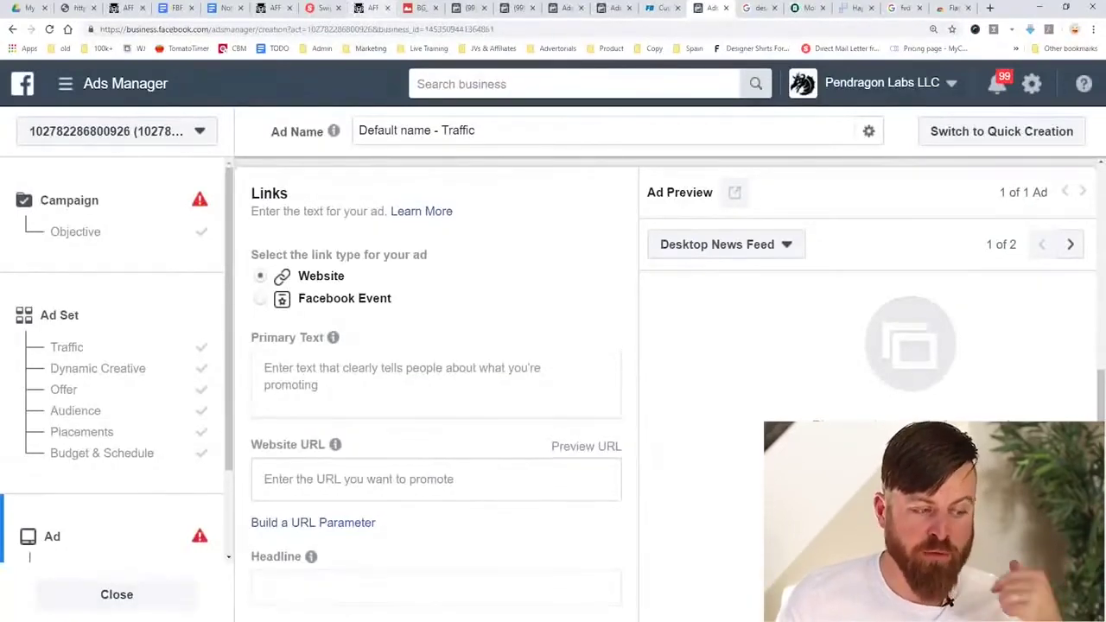
scroll(436, 363, down, 2)
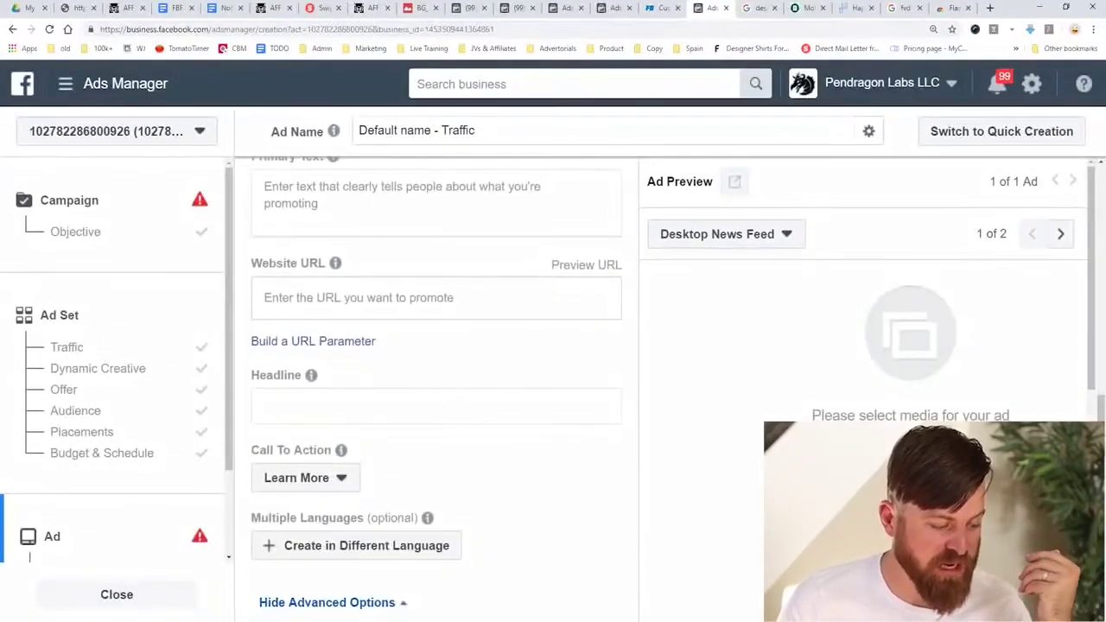
scroll(436, 363, up, 3)
Step: Switch to the AlphaNation affiliates page and open the email swipe document for The Flat Belly Fix
click(373, 8)
scroll(553, 345, down, 2)
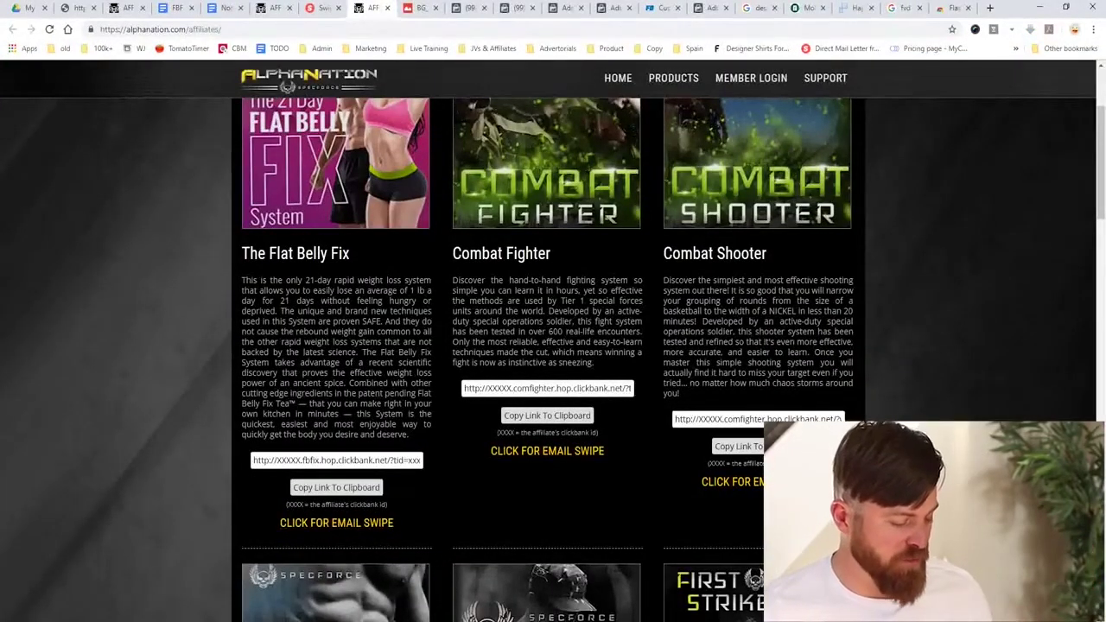
mouse_move(212, 519)
mouse_down()
mouse_move(232, 510)
mouse_move(250, 458)
mouse_up()
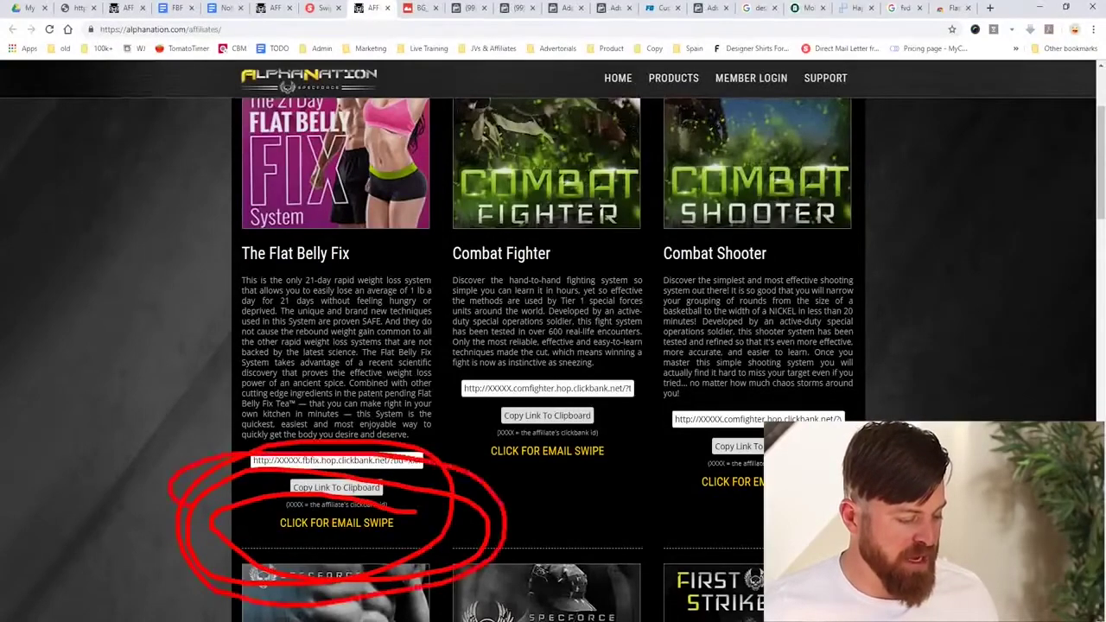
key(Escape)
key(ctrl+plus)
key(ctrl+plus)
key(ctrl+plus)
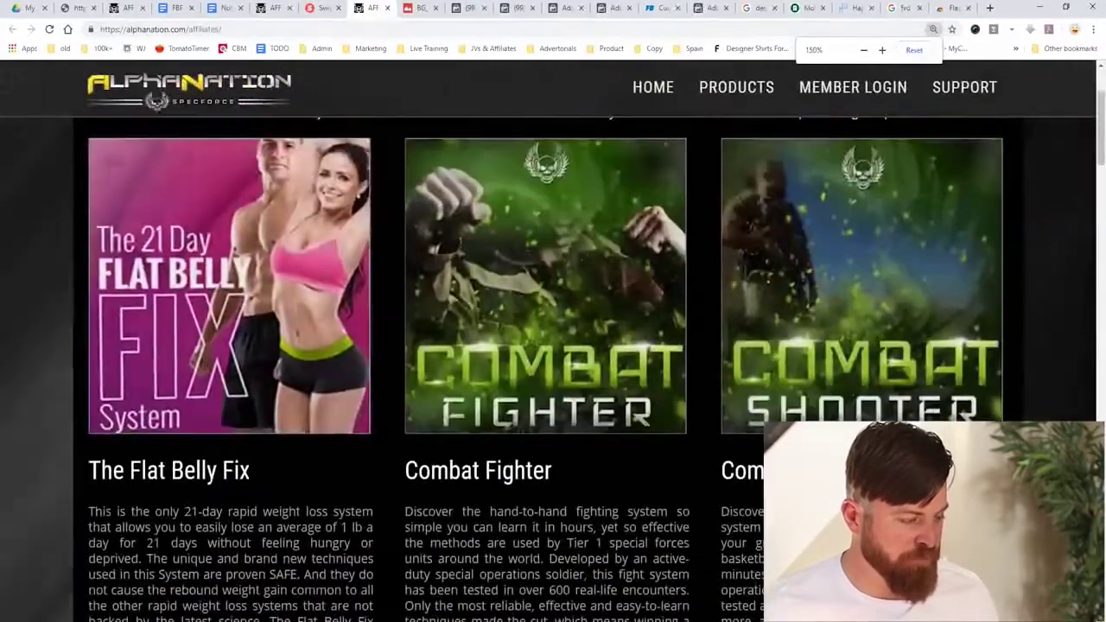
scroll(230, 397, down, 5)
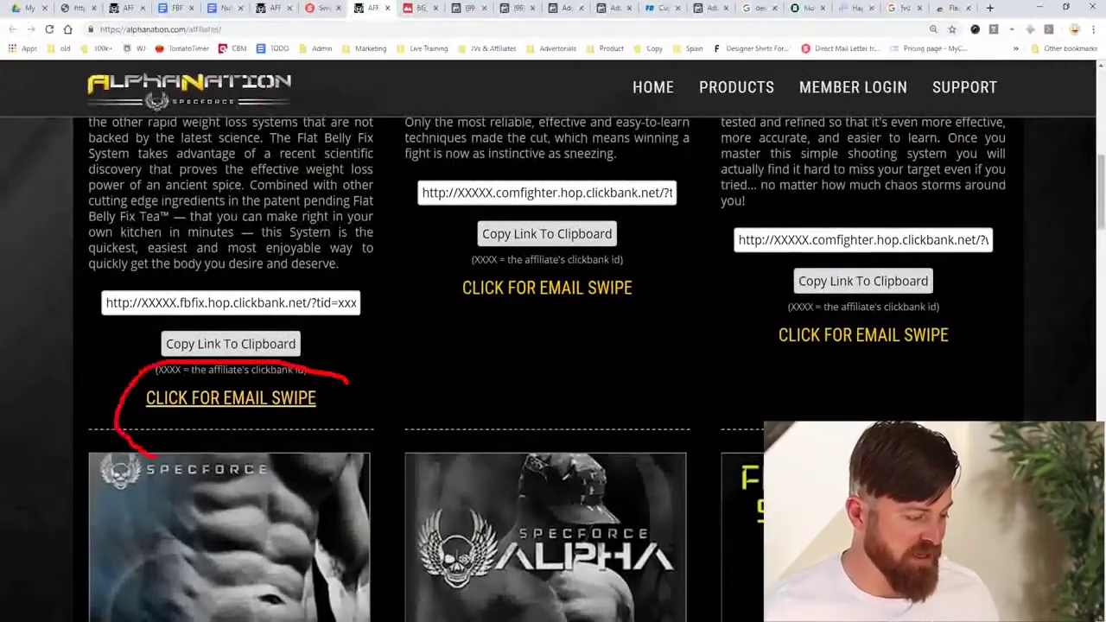
mouse_move(152, 344)
mouse_down()
mouse_move(207, 332)
mouse_move(225, 425)
mouse_up()
key(Escape)
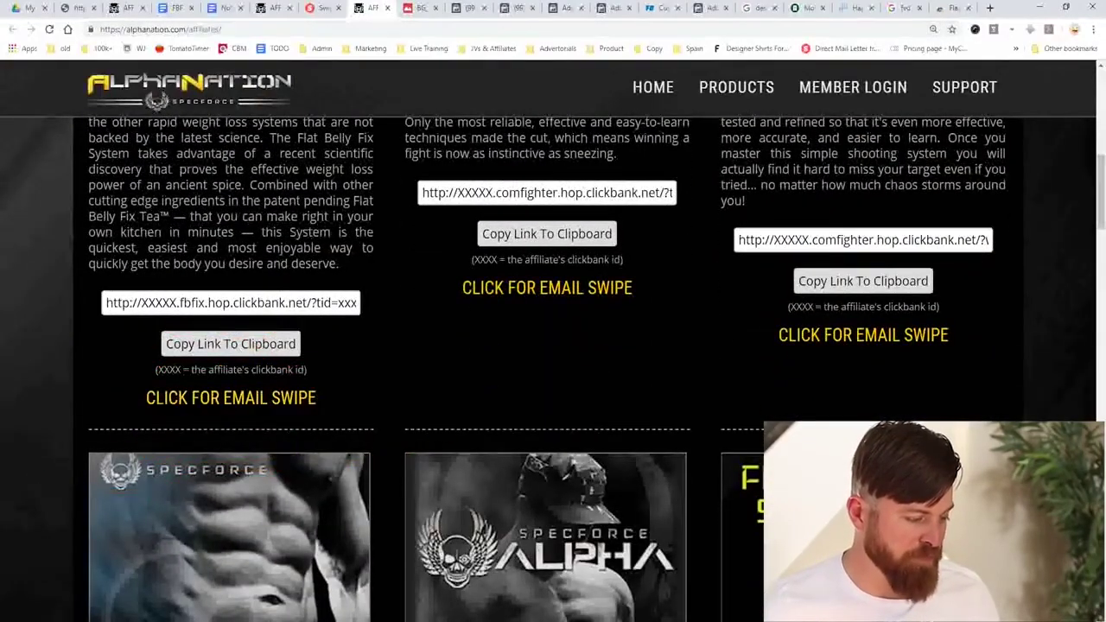
key(Escape)
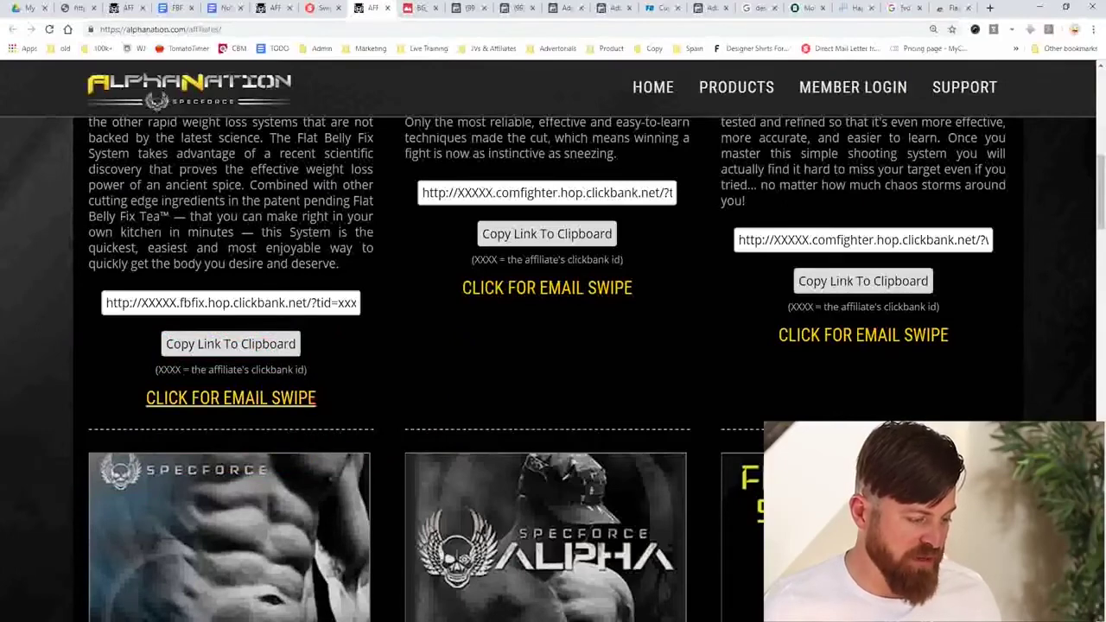
click(231, 397)
Step: Find the first evergreen swipe in the document and mark "burns 3 lbs of belly fat" in its subject line
scroll(548, 371, down, 4)
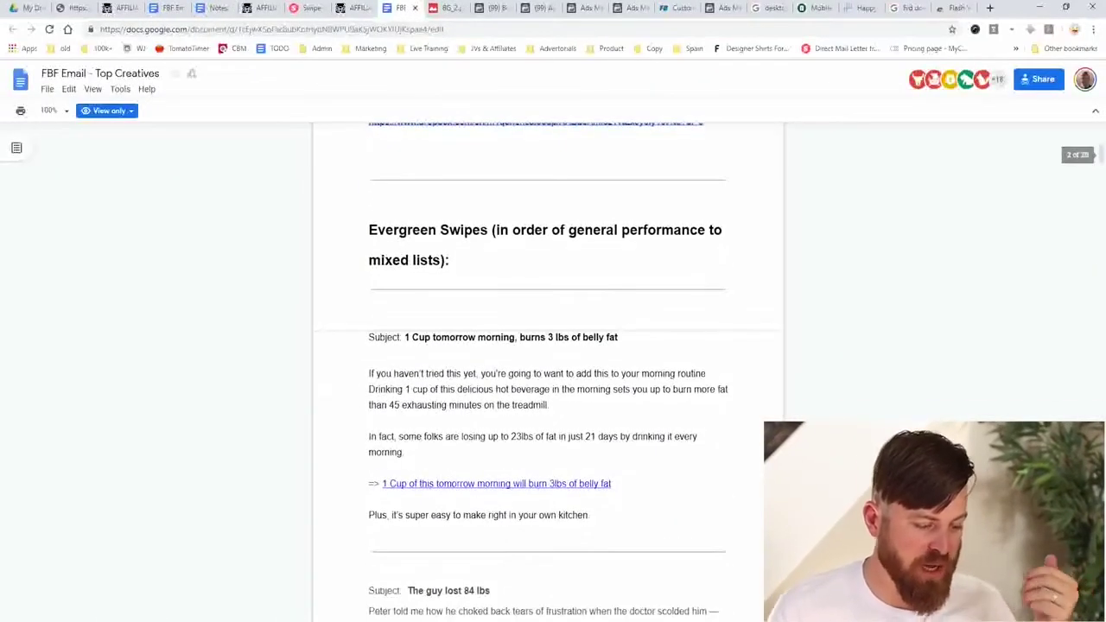
drag(520, 337, 617, 337)
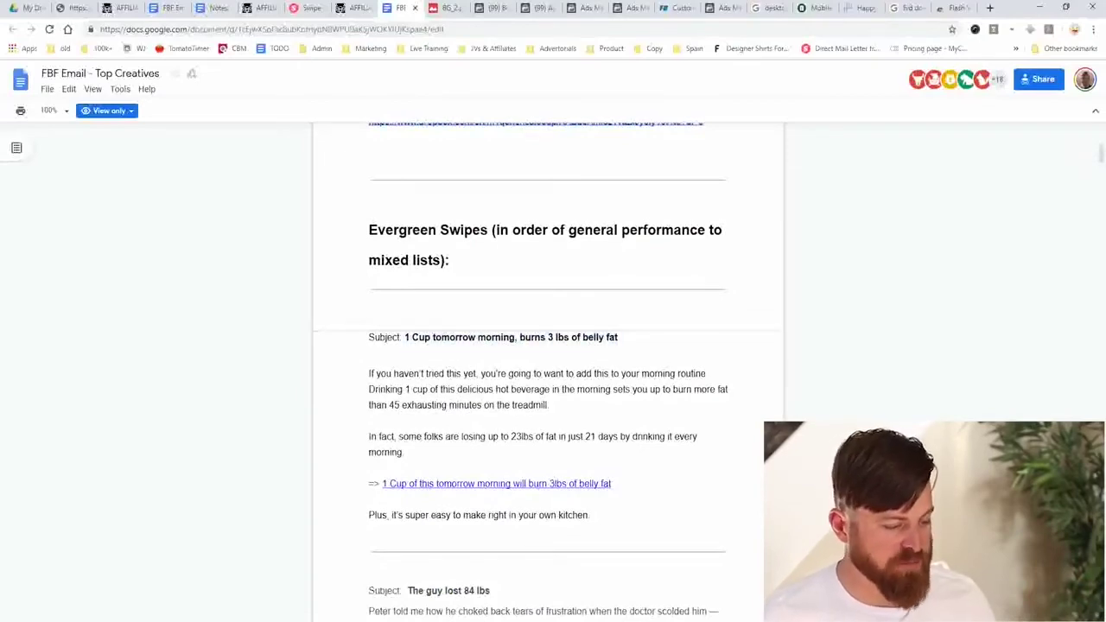